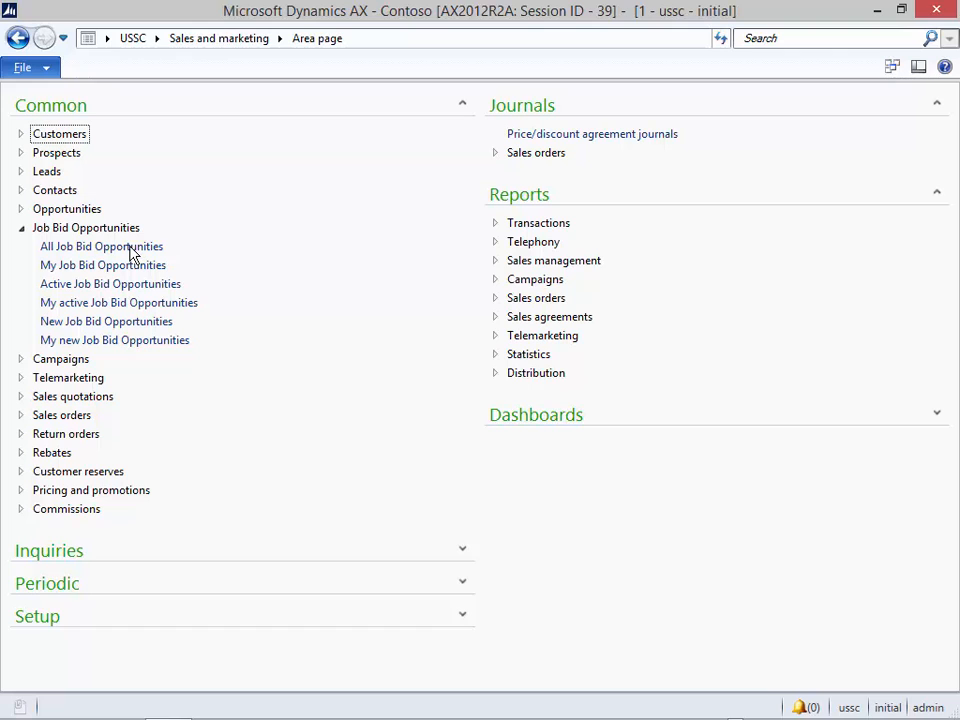
Step: Create a new opportunity from All Job Bid Opportunities with the subject EASTERN PIPE LINE EXPANSION
{"action": "left_click", "coordinate": [129, 246]}
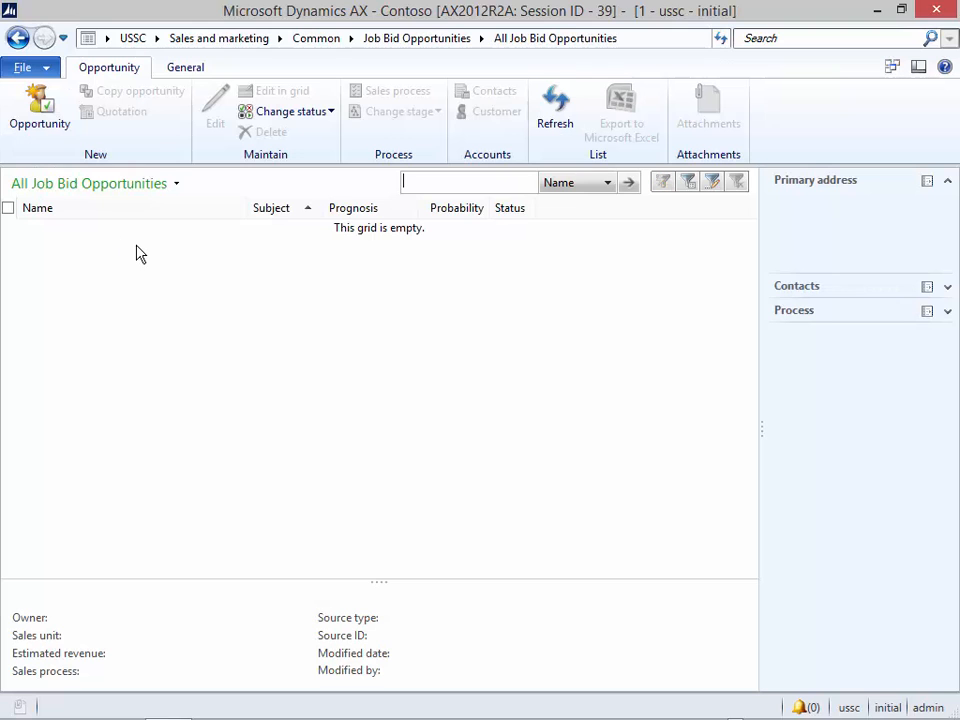
{"action": "left_click", "coordinate": [42, 124]}
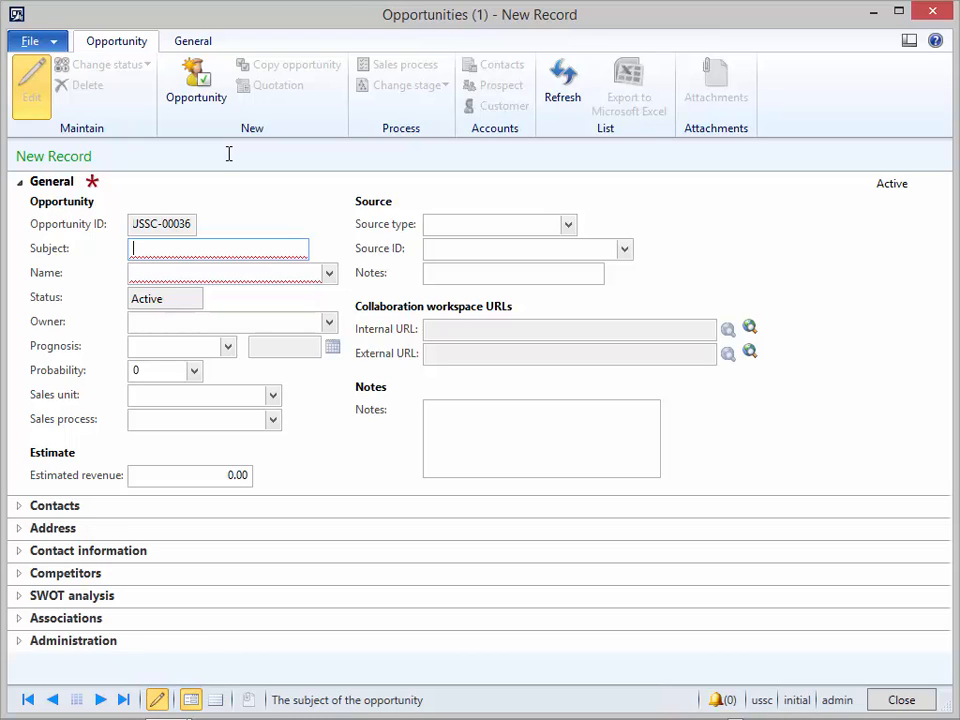
{"action": "type", "text": "E"}
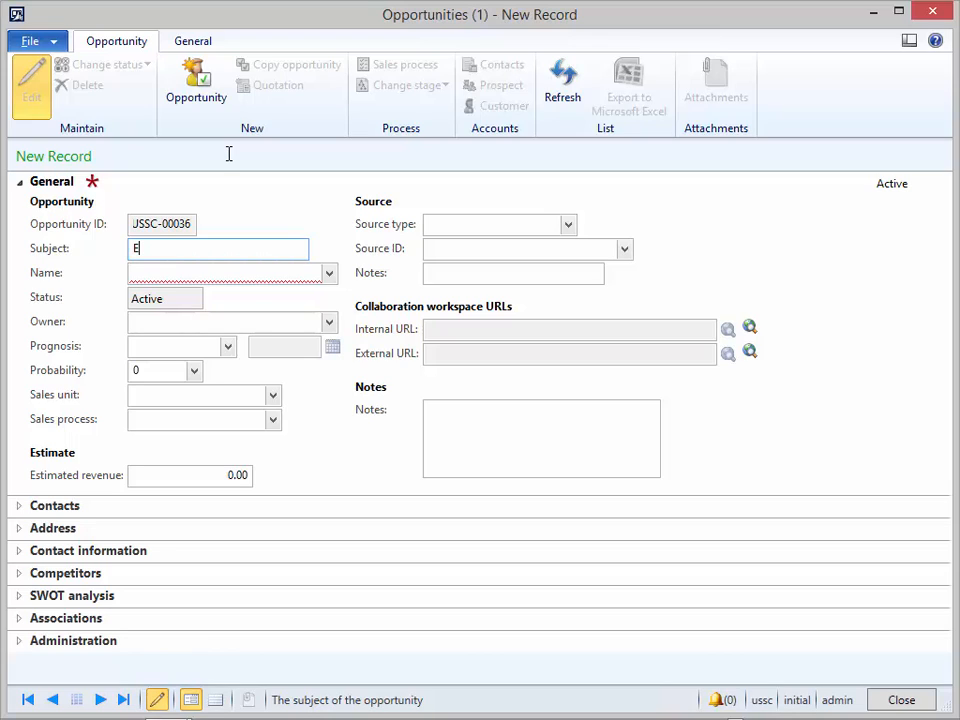
{"action": "type", "text": "ASTERN PIPE LINE EXPANSION"}
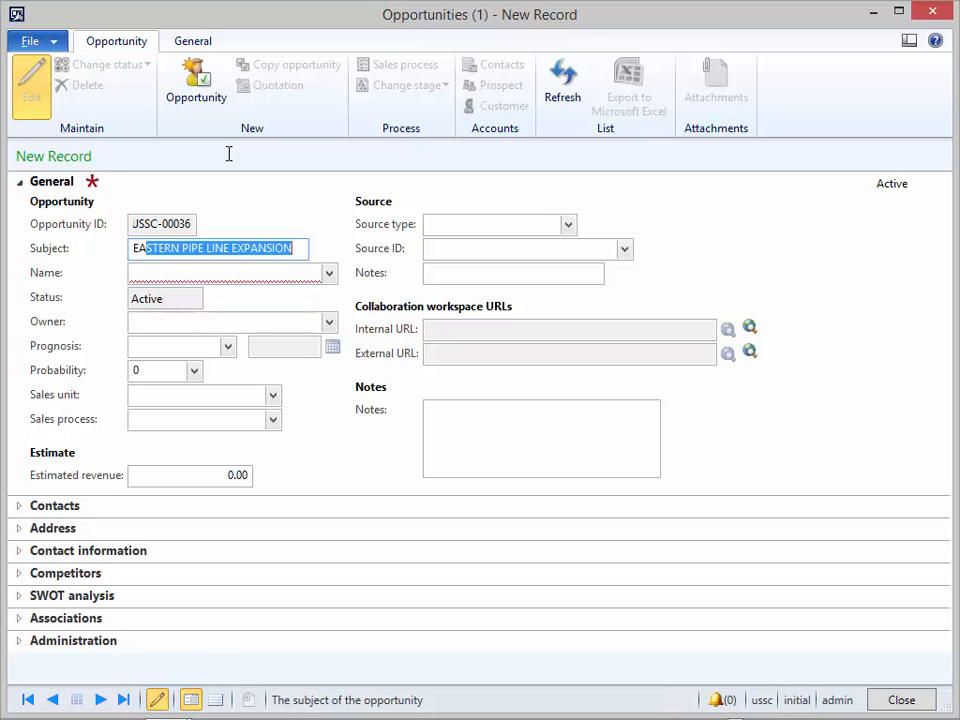
{"action": "key", "text": "Tab"}
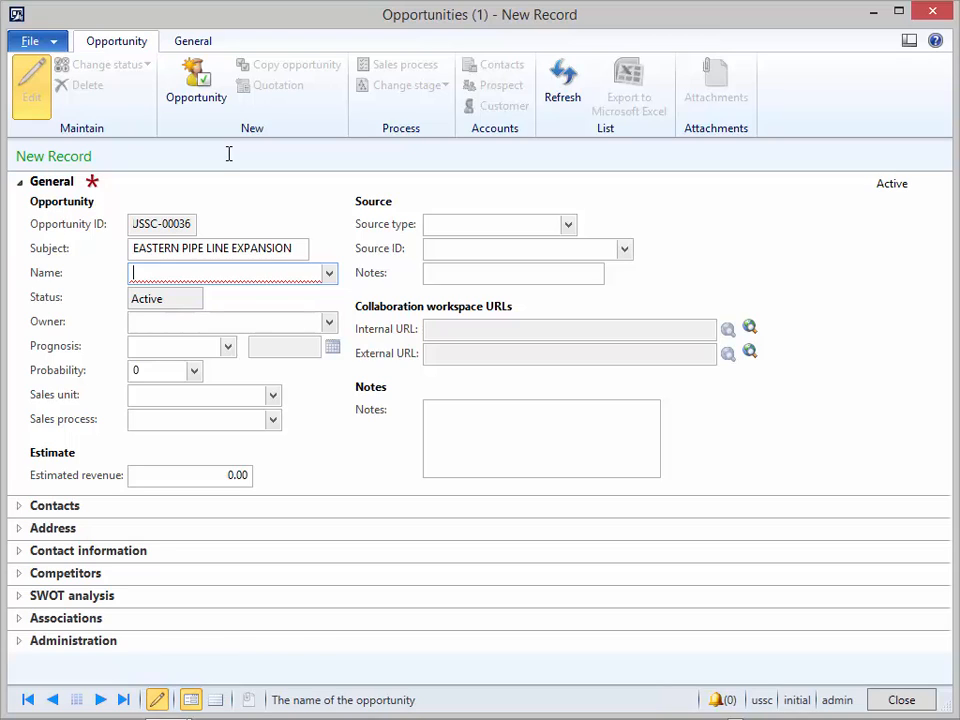
Step: Assign the existing address book record BRAZILL BROTHERS & ASSOC. INC. as the opportunity's name
{"action": "type", "text": "brazil"}
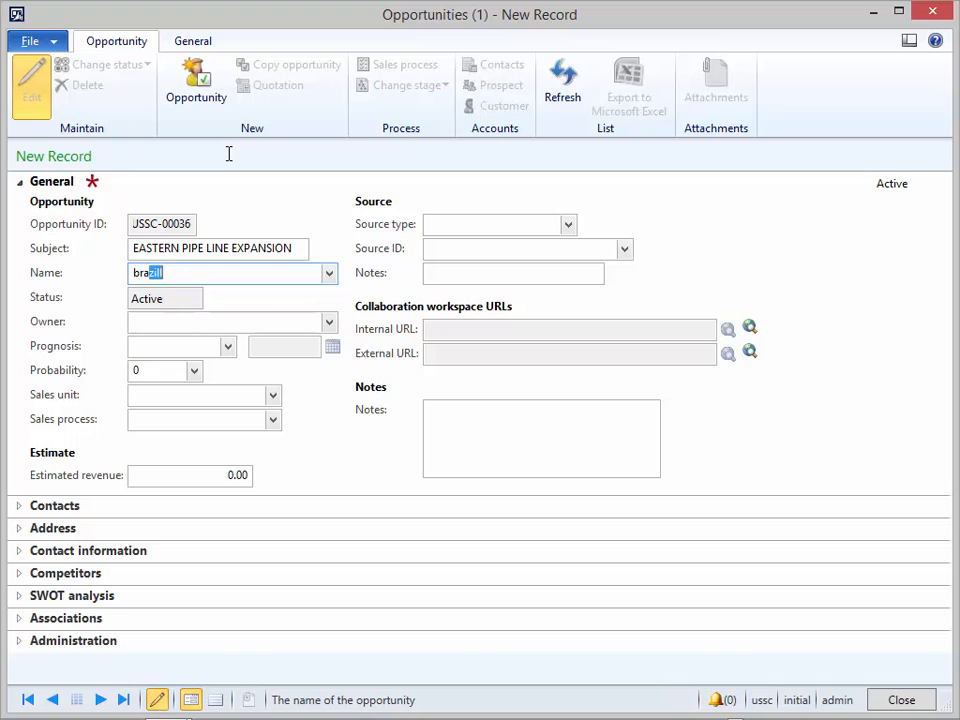
{"action": "key", "text": "Tab"}
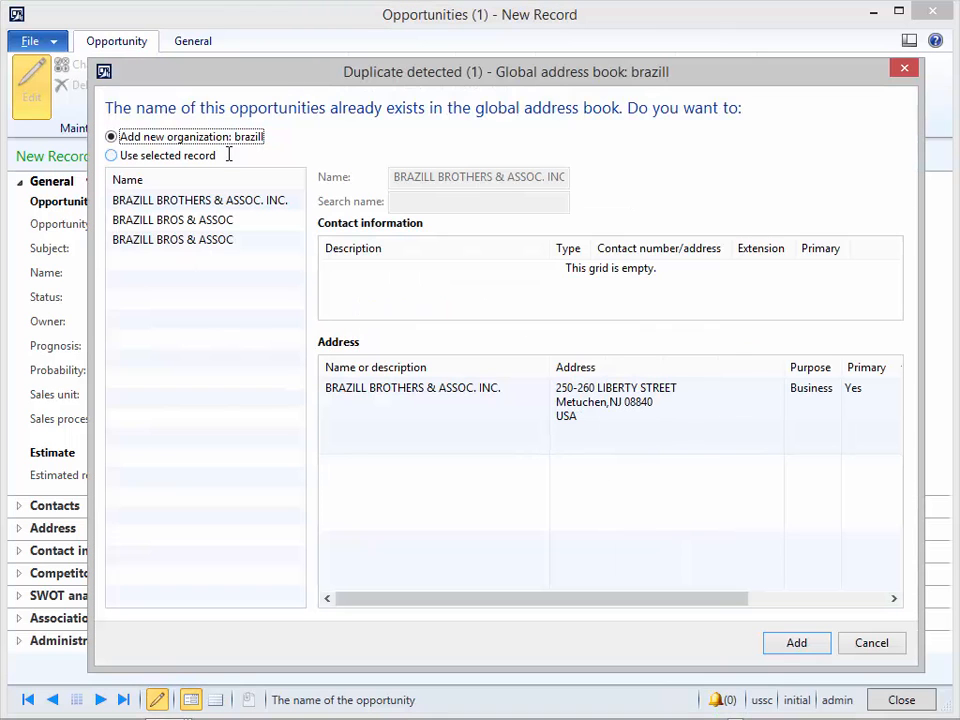
{"action": "left_click", "coordinate": [130, 158]}
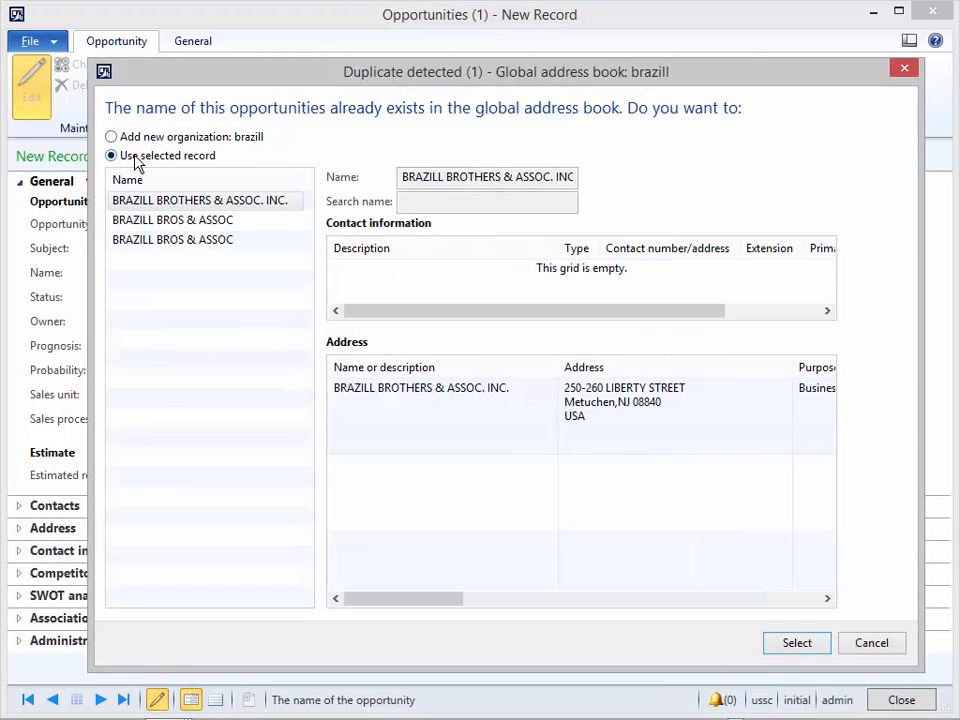
{"action": "left_click", "coordinate": [180, 205]}
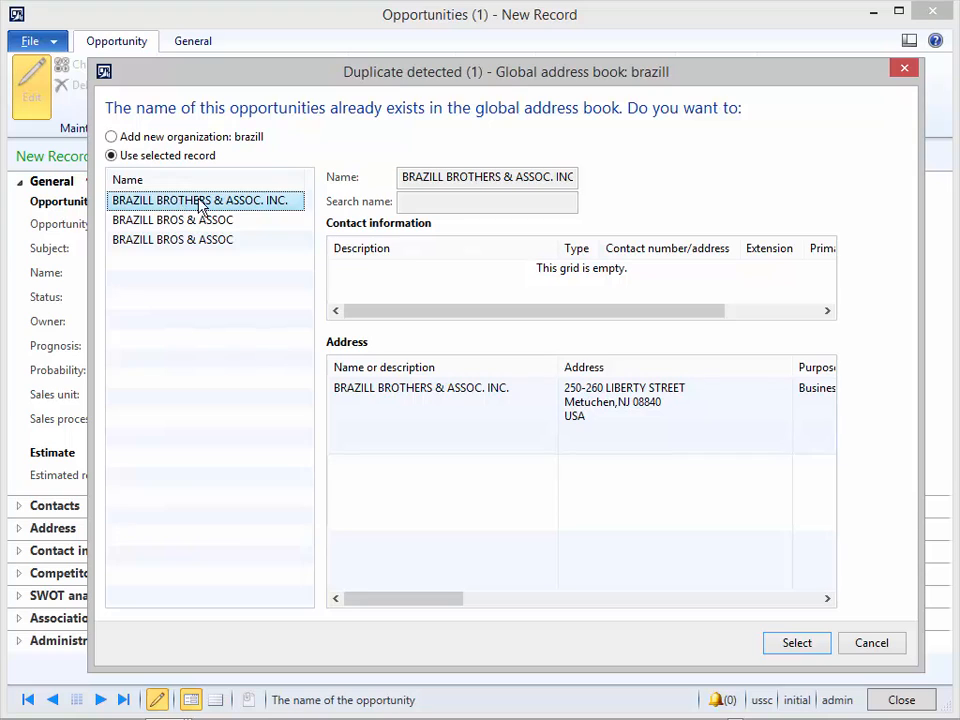
{"action": "left_click", "coordinate": [808, 646]}
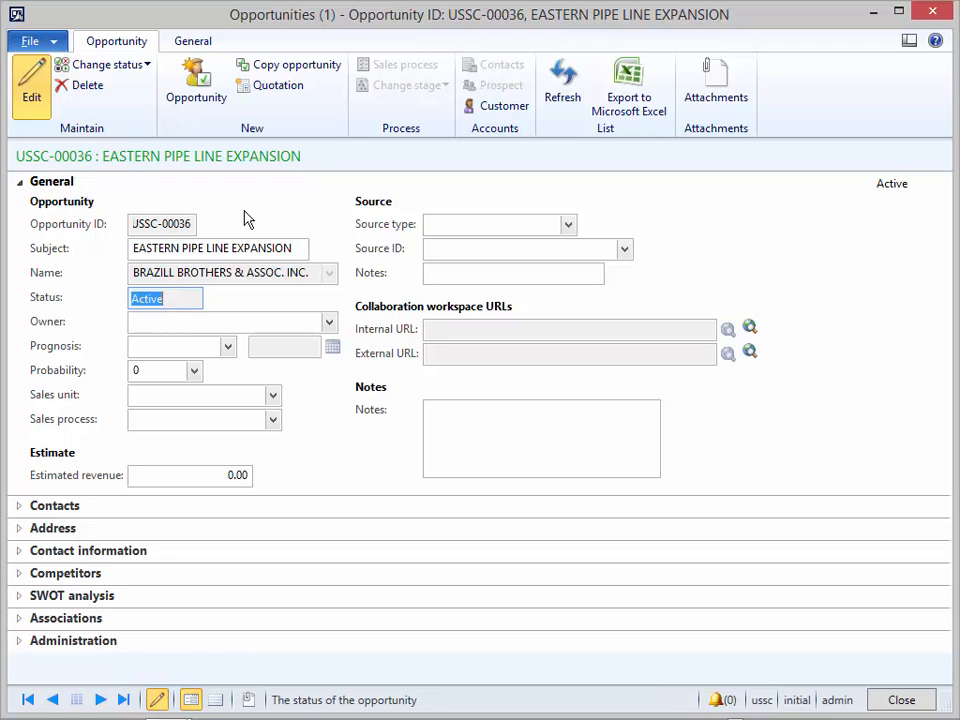
Step: Create a quotation from the opportunity with entity level Lead Contractor and start copying from existing quotations
{"action": "left_click", "coordinate": [268, 92]}
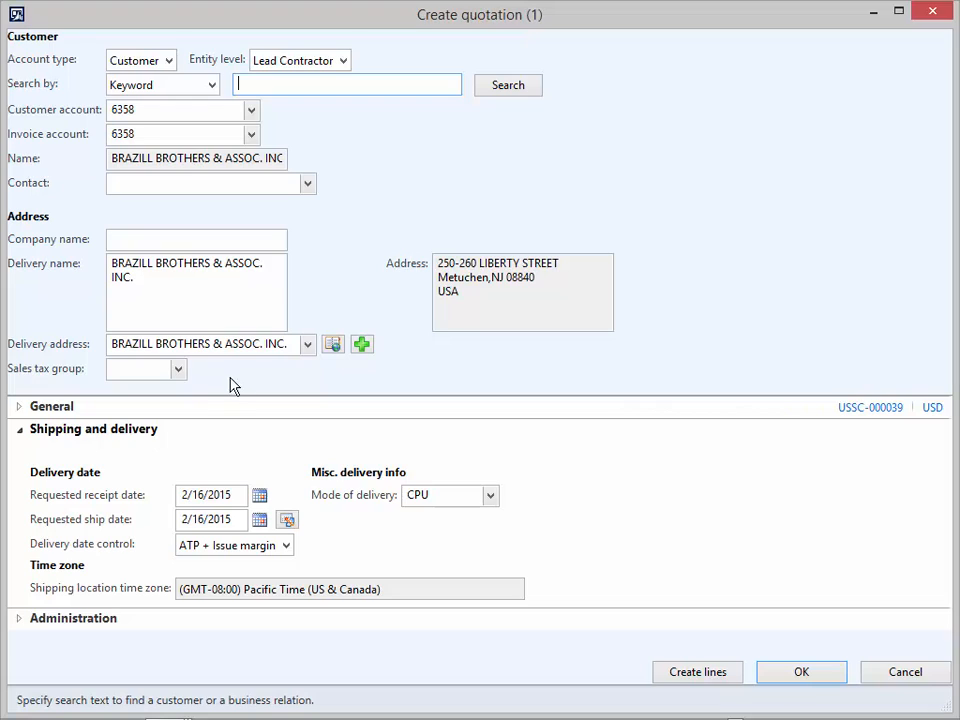
{"action": "left_click", "coordinate": [342, 61]}
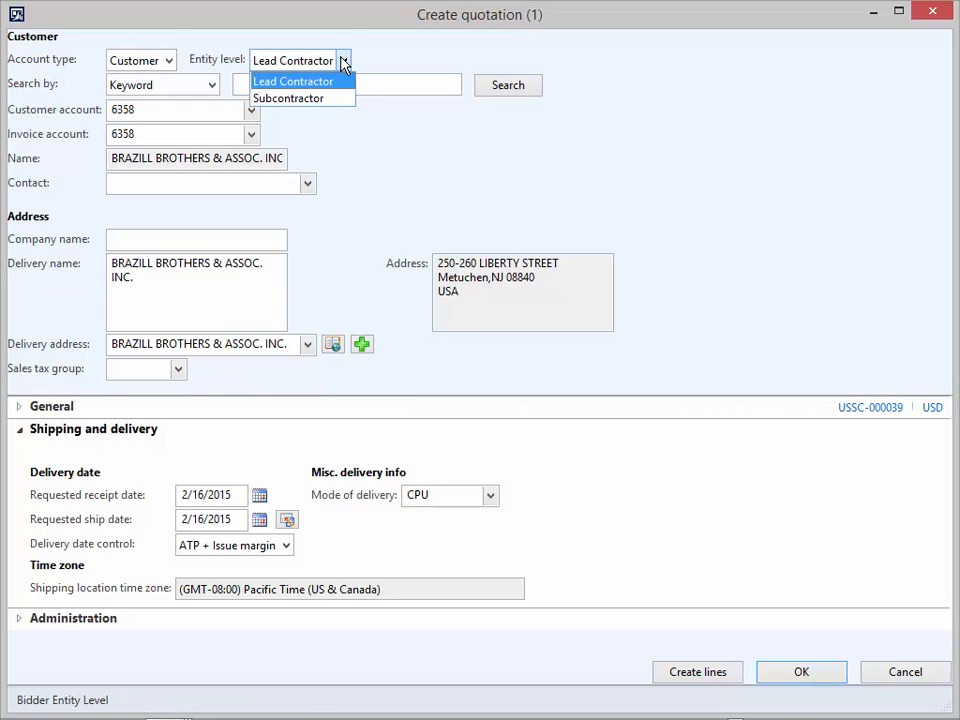
{"action": "left_click", "coordinate": [296, 81]}
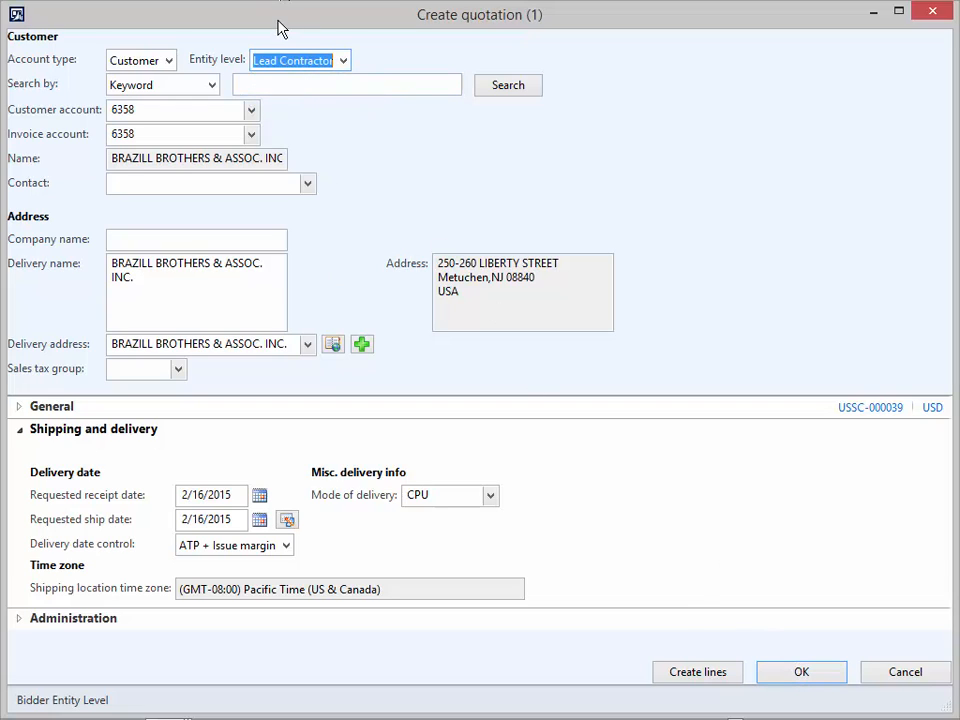
{"action": "left_click", "coordinate": [803, 675]}
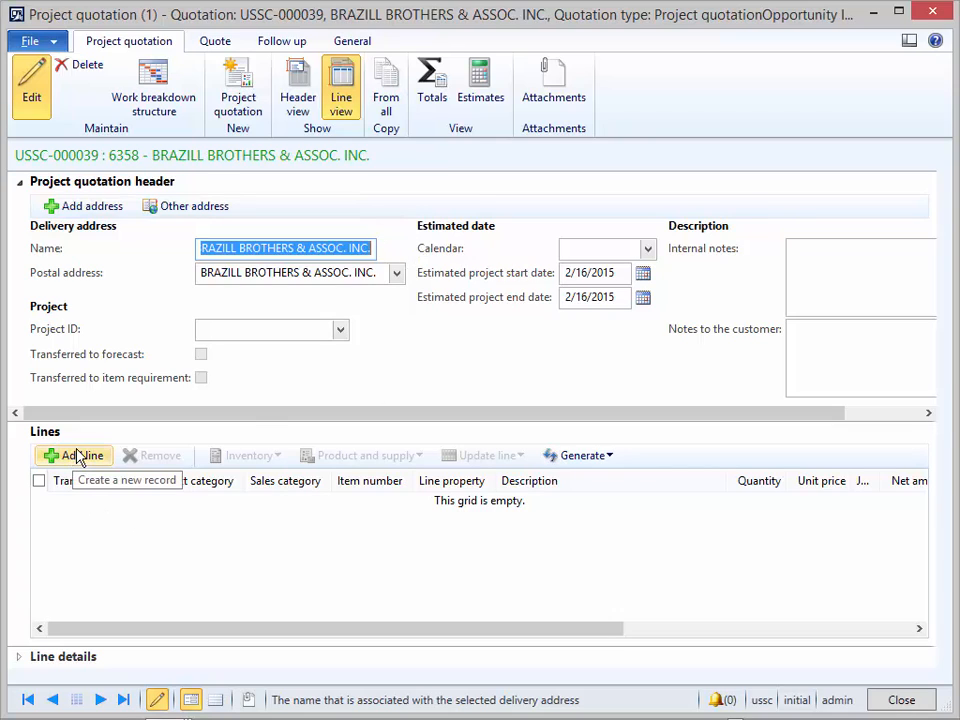
{"action": "left_click", "coordinate": [388, 92]}
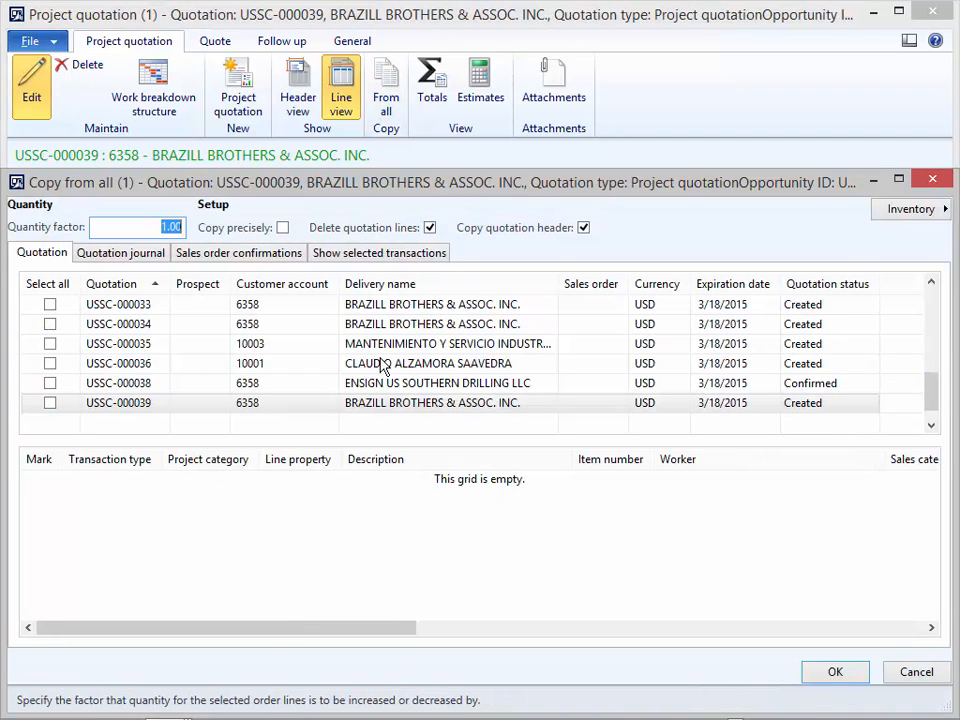
{"action": "left_click", "coordinate": [47, 344]}
{"action": "left_click", "coordinate": [49, 344]}
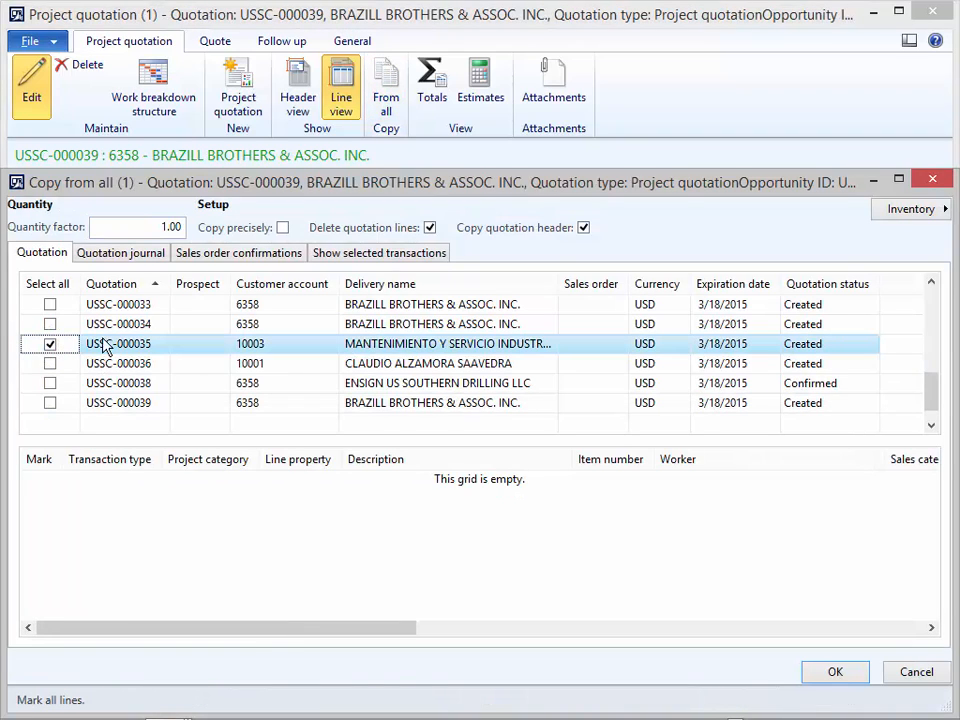
{"action": "left_click", "coordinate": [120, 322]}
{"action": "left_click", "coordinate": [115, 305]}
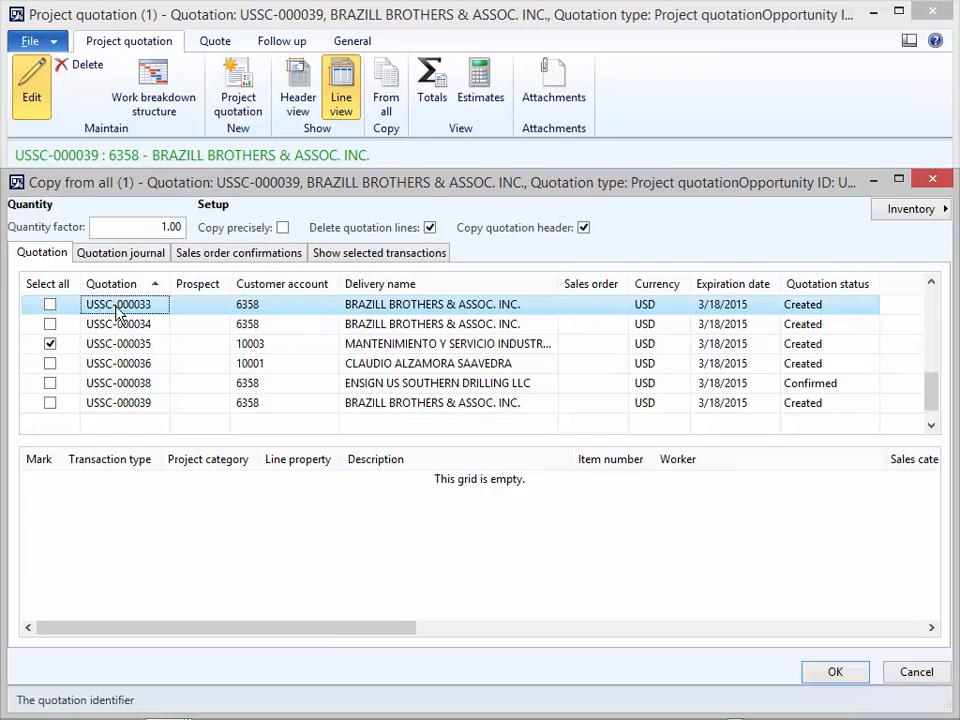
{"action": "left_click", "coordinate": [49, 344]}
Step: Copy all lines of the submitted BRAZILL BROTHERS & ASSOC. INC. quotation into the new project quotation
{"action": "scroll", "coordinate": [270, 345], "scroll_direction": "up", "scroll_amount": 3}
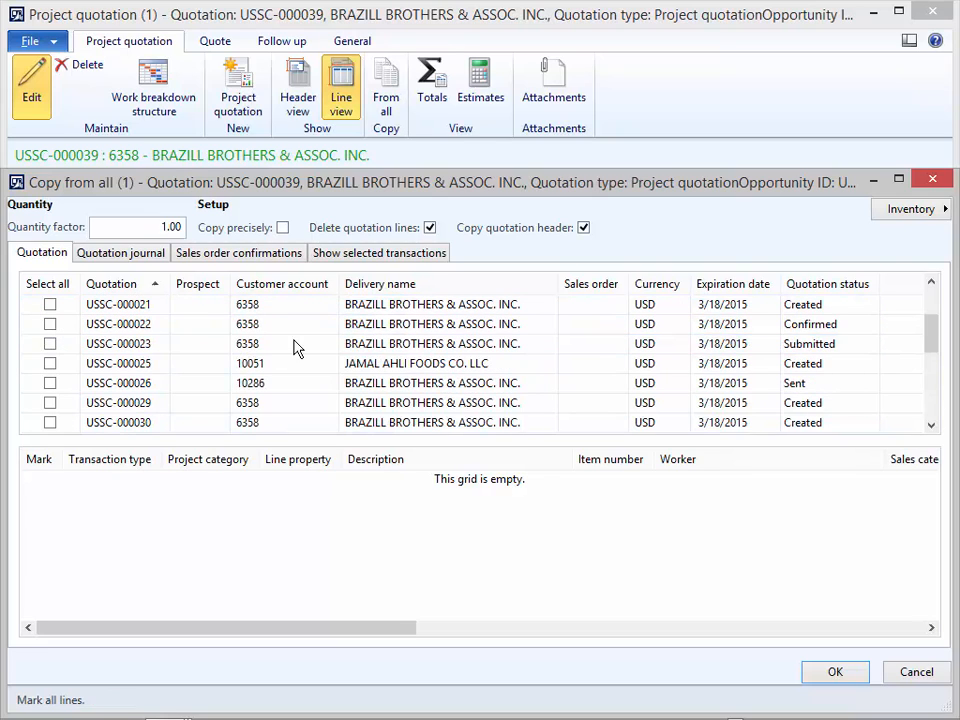
{"action": "left_click", "coordinate": [352, 350]}
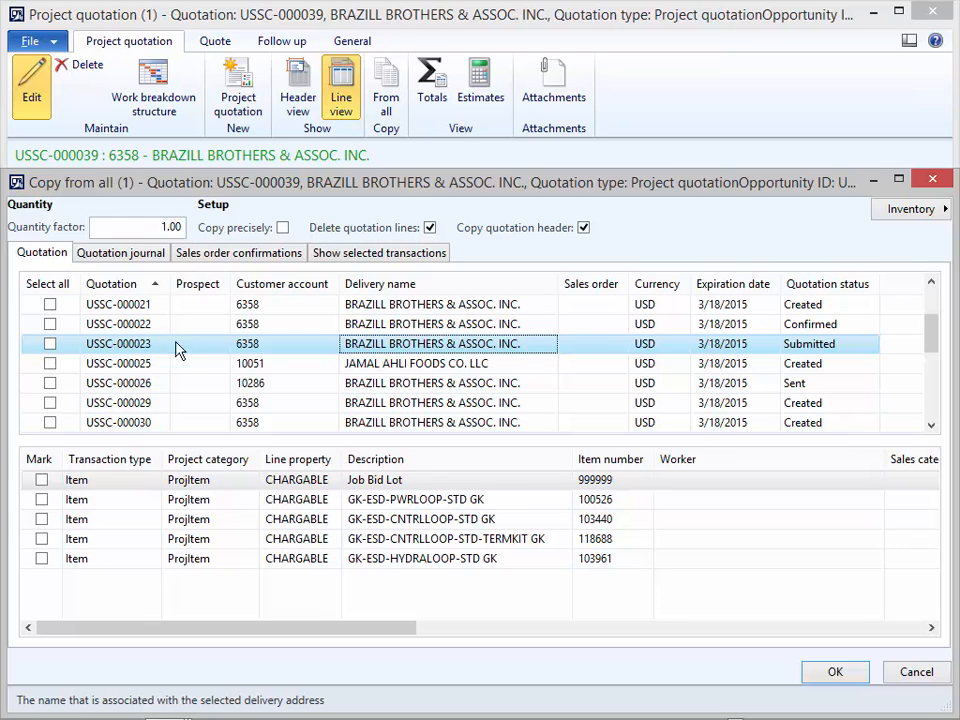
{"action": "left_click", "coordinate": [50, 344]}
{"action": "left_click", "coordinate": [834, 672]}
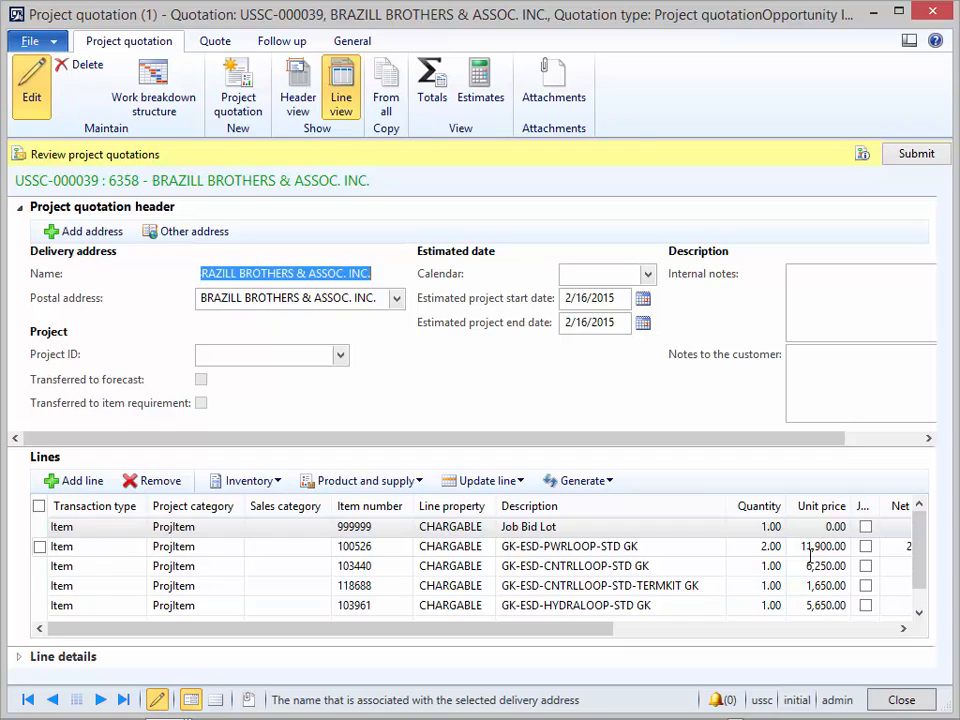
Step: Create a Job Bid Request for quotation from the project quotation with purchase type Purchase order
{"action": "left_click", "coordinate": [349, 44]}
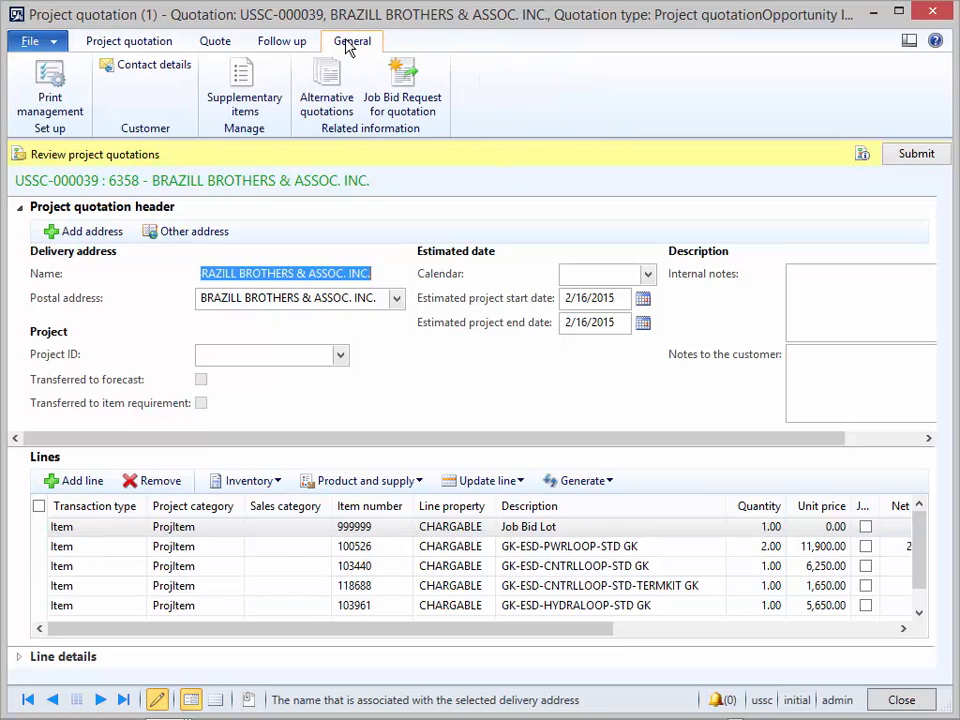
{"action": "left_click", "coordinate": [399, 84]}
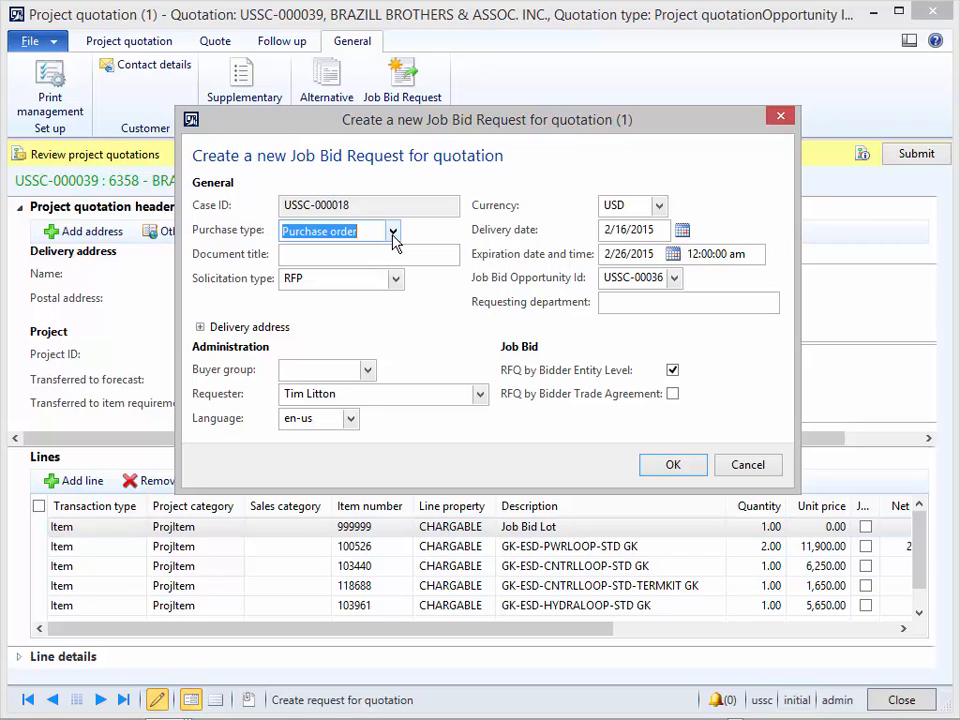
{"action": "left_click", "coordinate": [393, 233]}
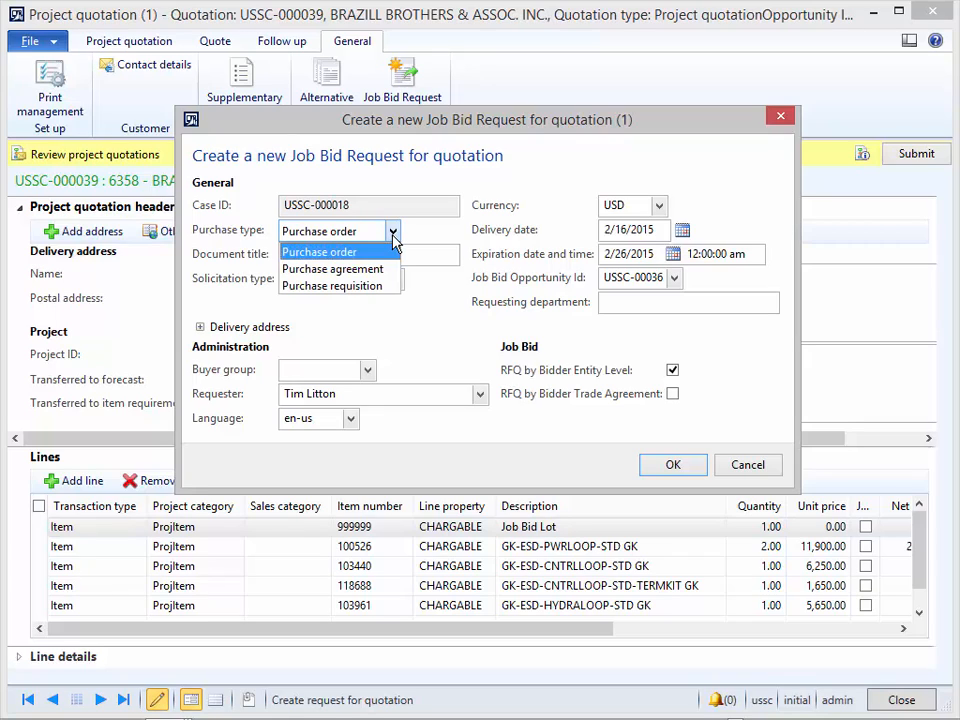
{"action": "left_click", "coordinate": [395, 233]}
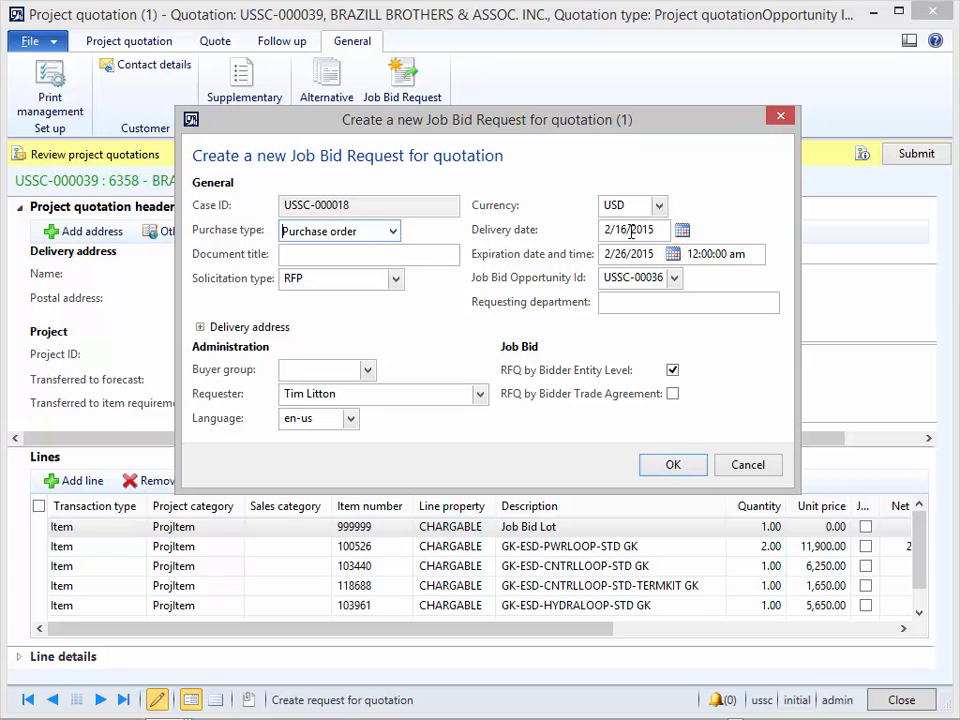
{"action": "left_click", "coordinate": [671, 466]}
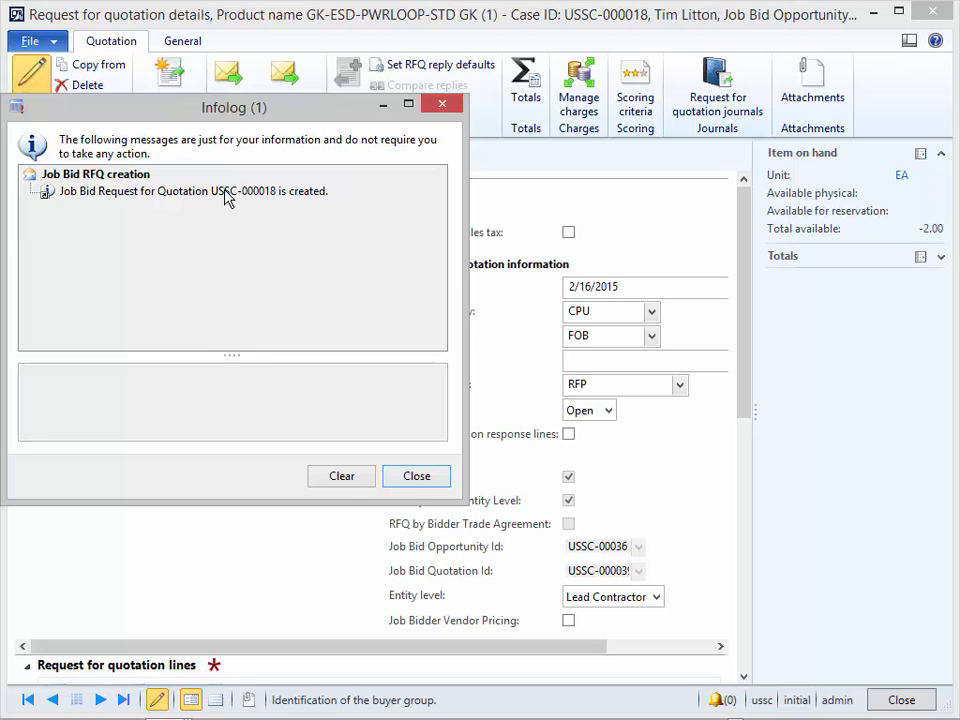
{"action": "left_click", "coordinate": [421, 478]}
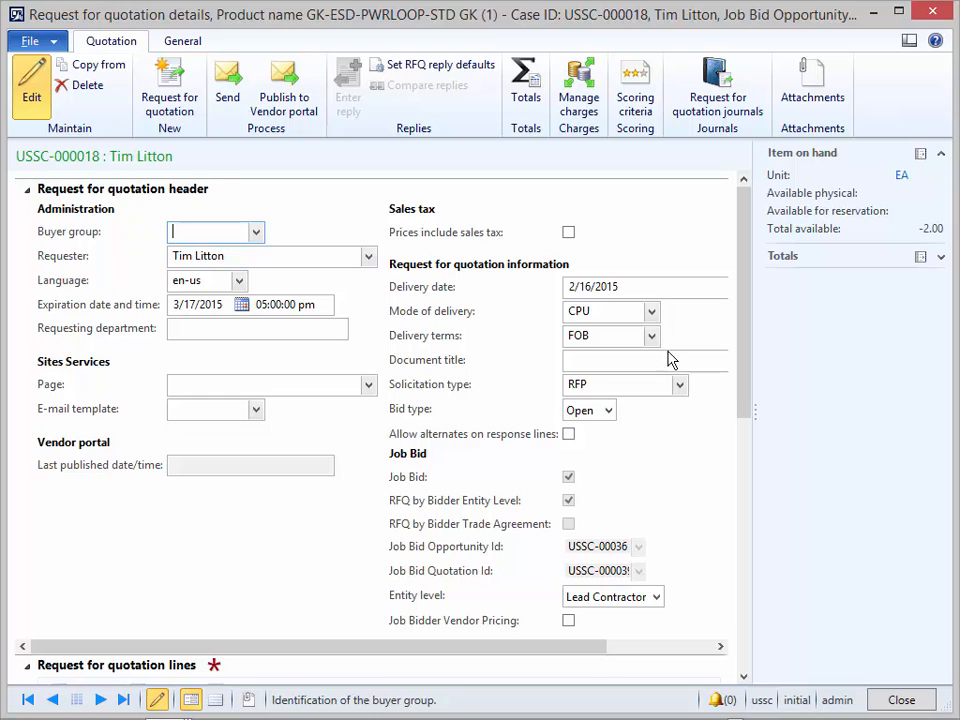
Step: Collapse the request header, review the lines and vendor, and send the request for quotation to ESD SAFETY LLC
{"action": "left_click", "coordinate": [29, 191]}
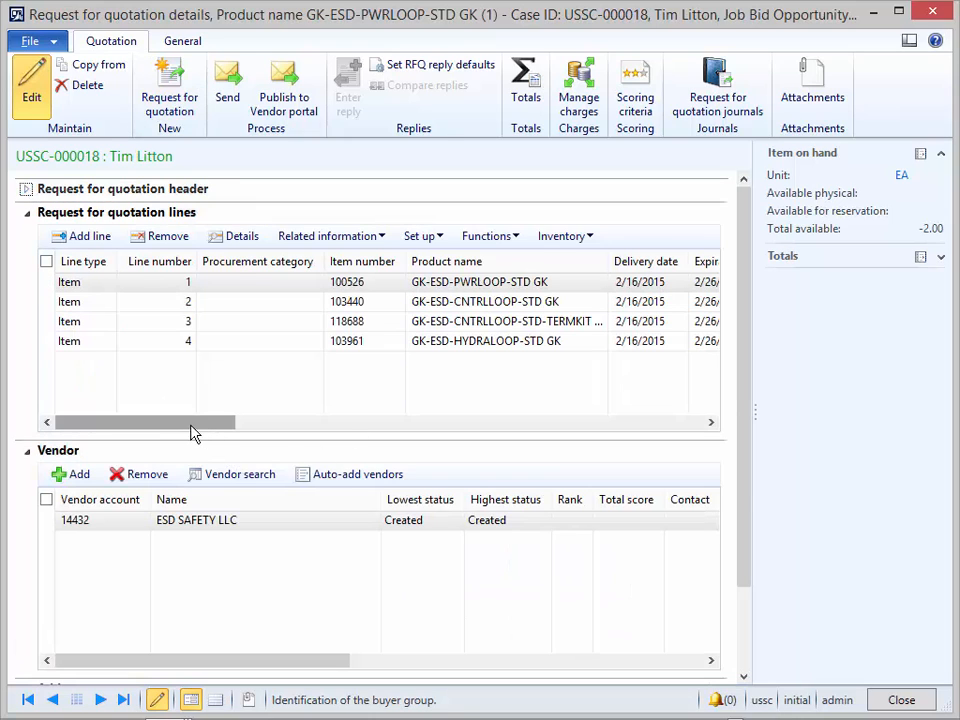
{"action": "left_click_drag", "start_coordinate": [231, 426], "coordinate": [180, 428]}
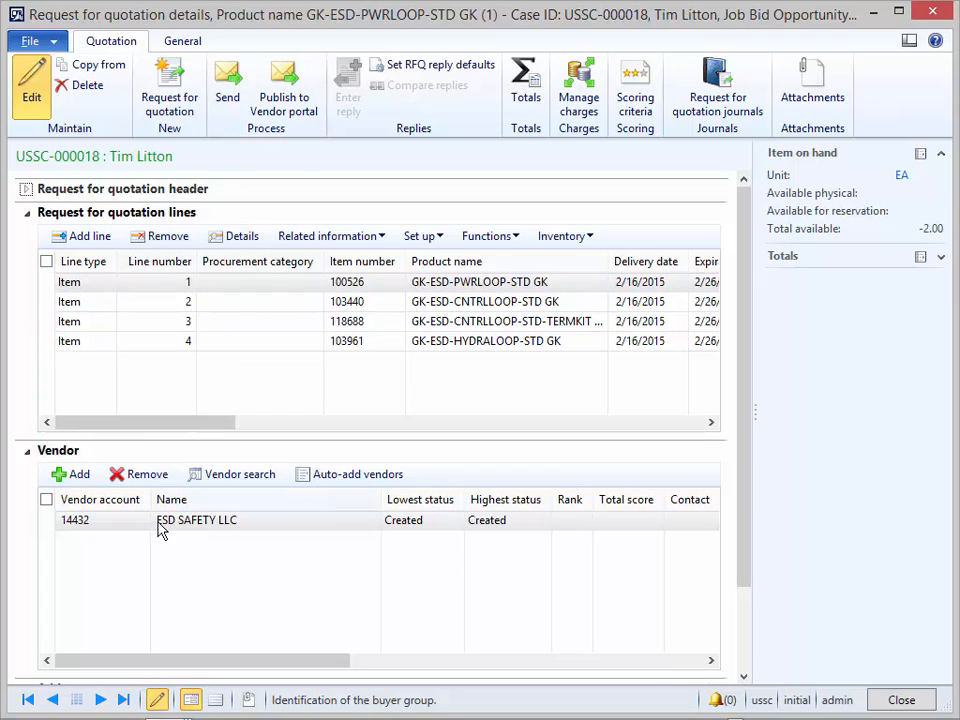
{"action": "left_click", "coordinate": [227, 99]}
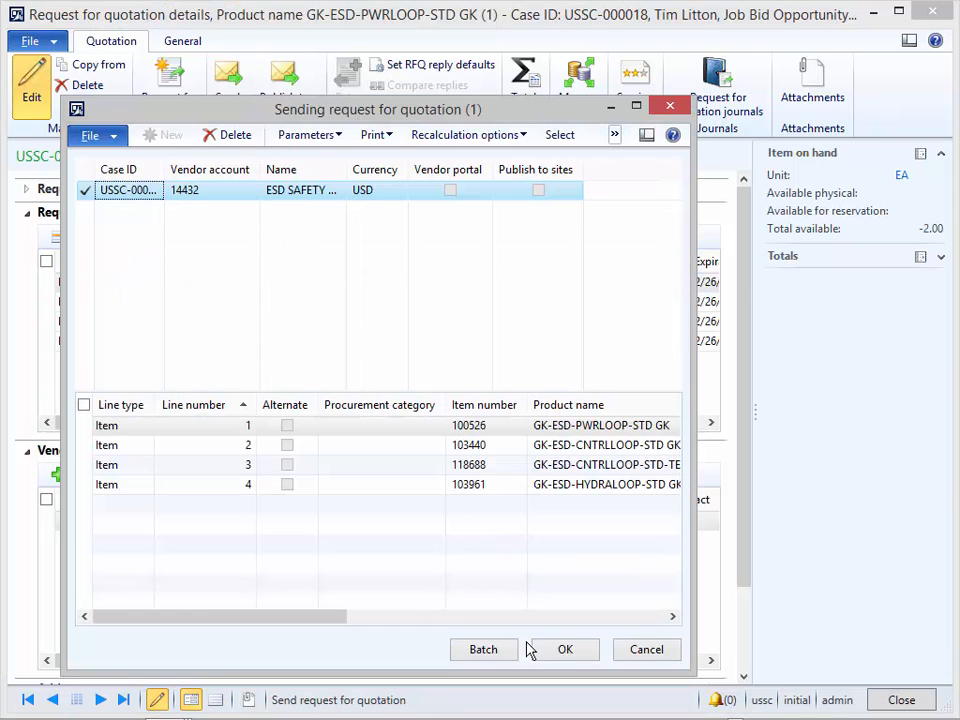
{"action": "left_click", "coordinate": [562, 649]}
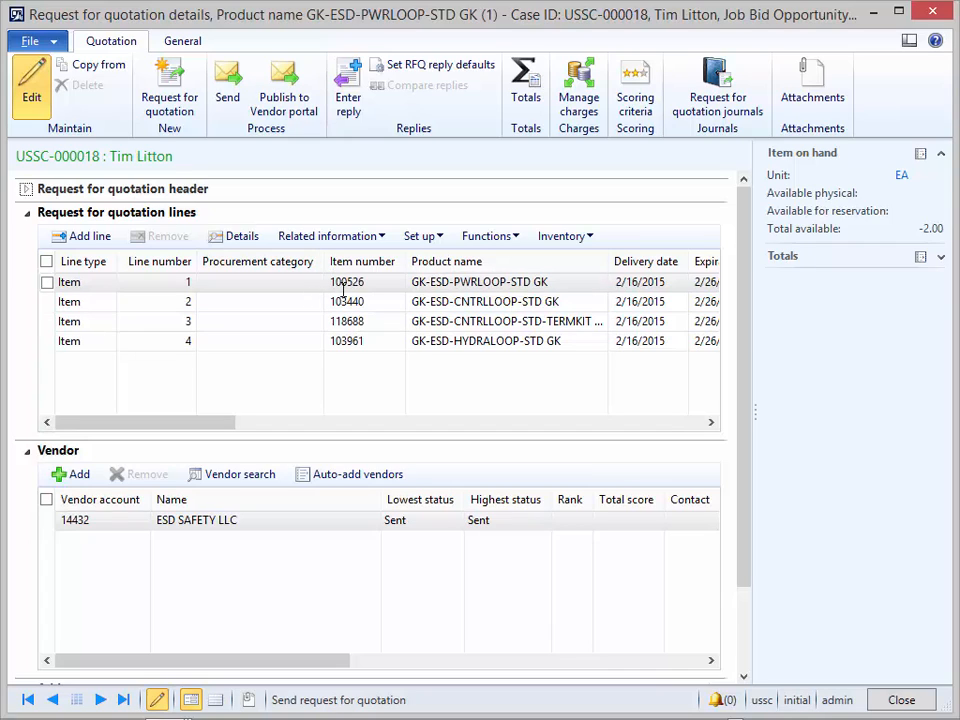
Step: Enter a reply for vendor ESD SAFETY LLC and copy the request data into the reply fields
{"action": "left_click", "coordinate": [353, 82]}
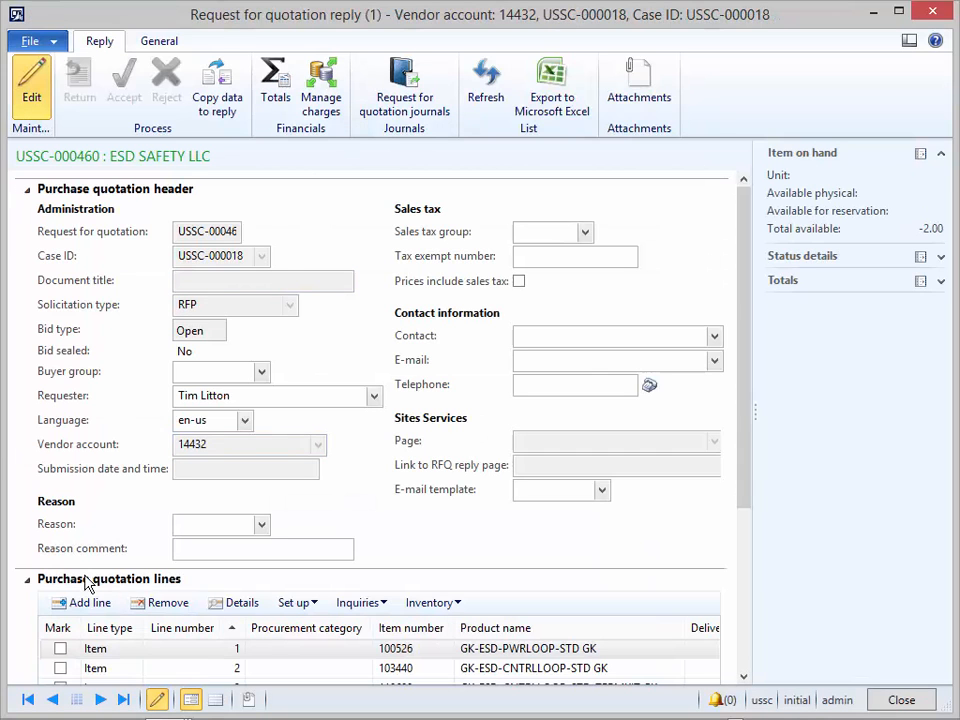
{"action": "left_click", "coordinate": [31, 194]}
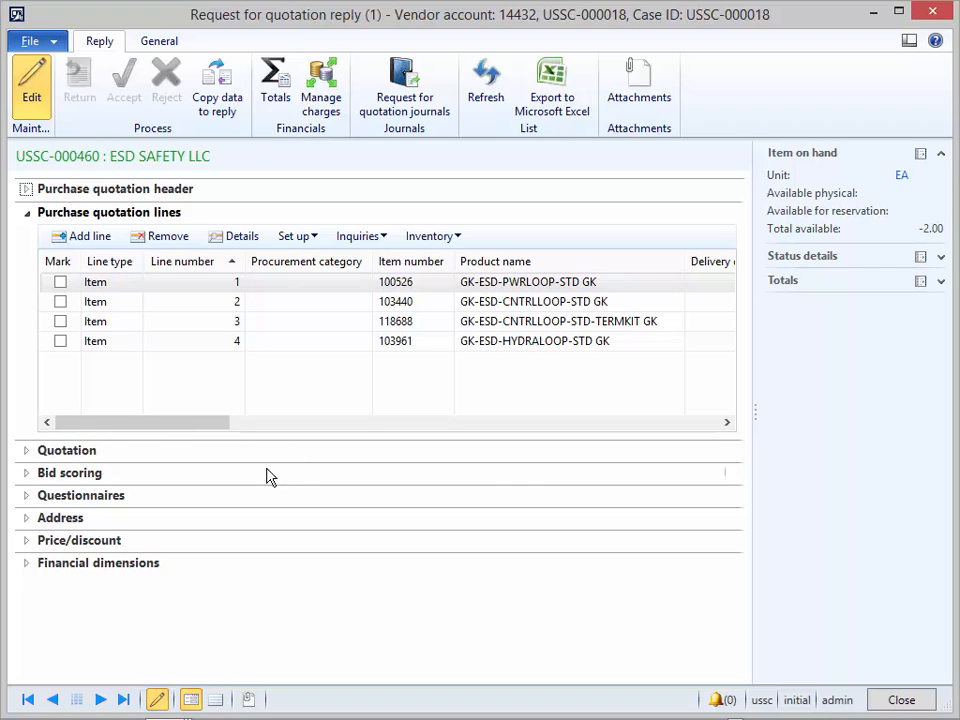
{"action": "left_click_drag", "start_coordinate": [90, 428], "coordinate": [374, 423]}
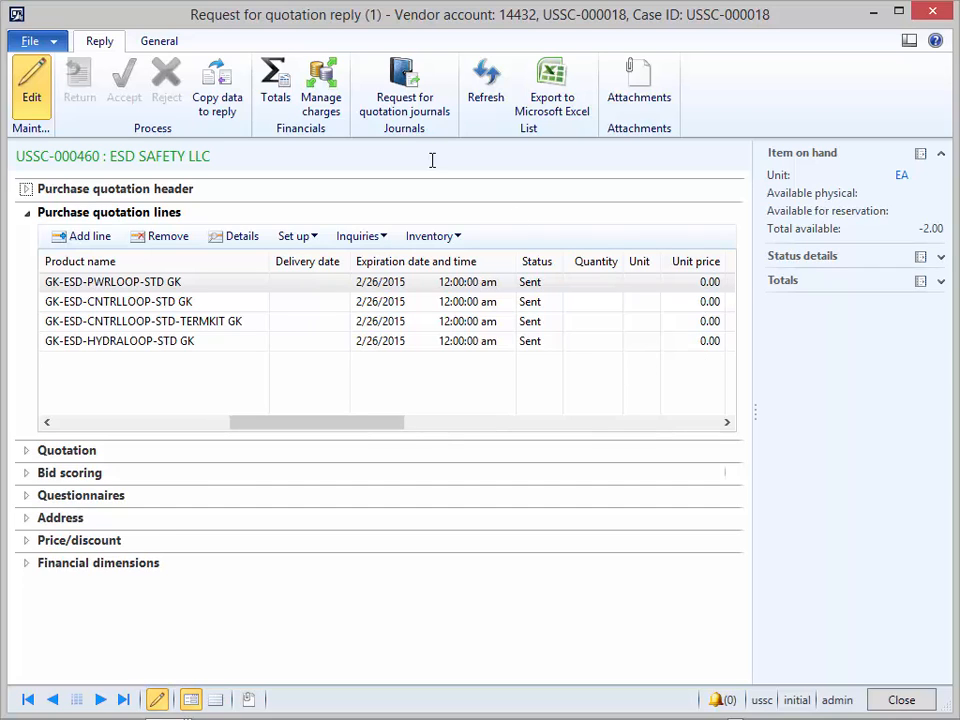
{"action": "left_click", "coordinate": [223, 100]}
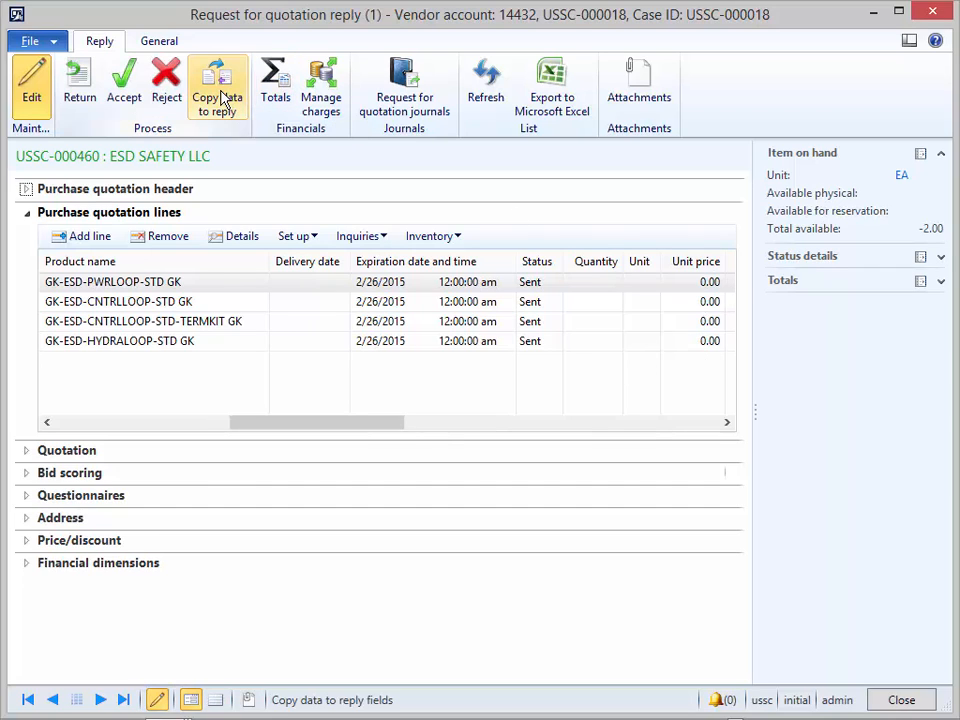
Step: Set the unit price of the GK-ESD-PWRLOOP-STD GK reply line to 11,500
{"action": "left_click_drag", "start_coordinate": [189, 425], "coordinate": [412, 423]}
{"action": "left_click", "coordinate": [447, 283]}
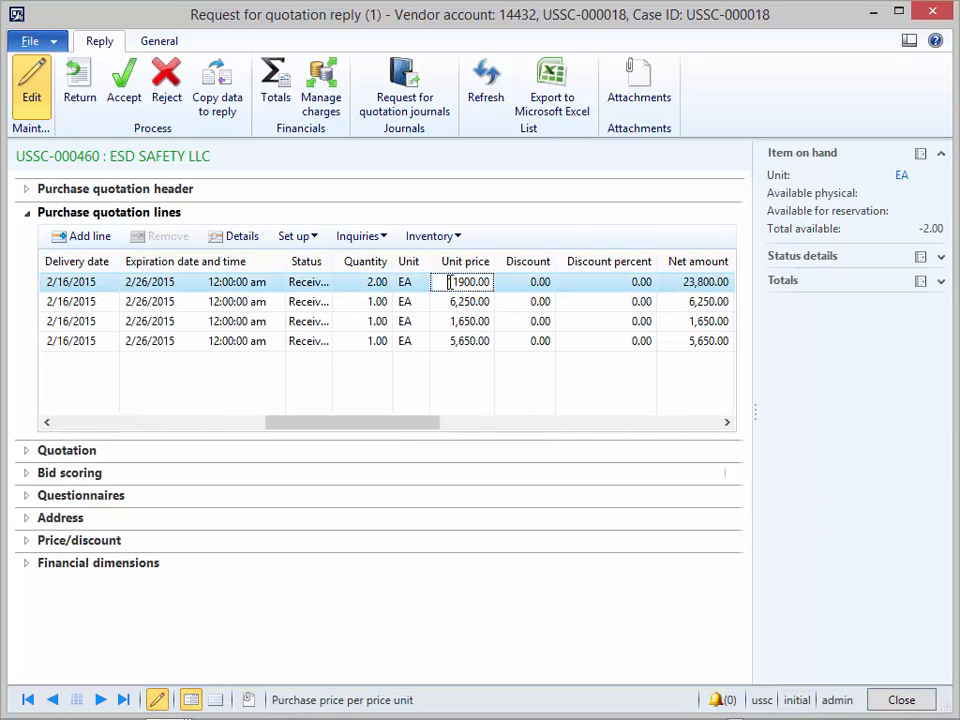
{"action": "left_click_drag", "start_coordinate": [449, 282], "coordinate": [517, 282]}
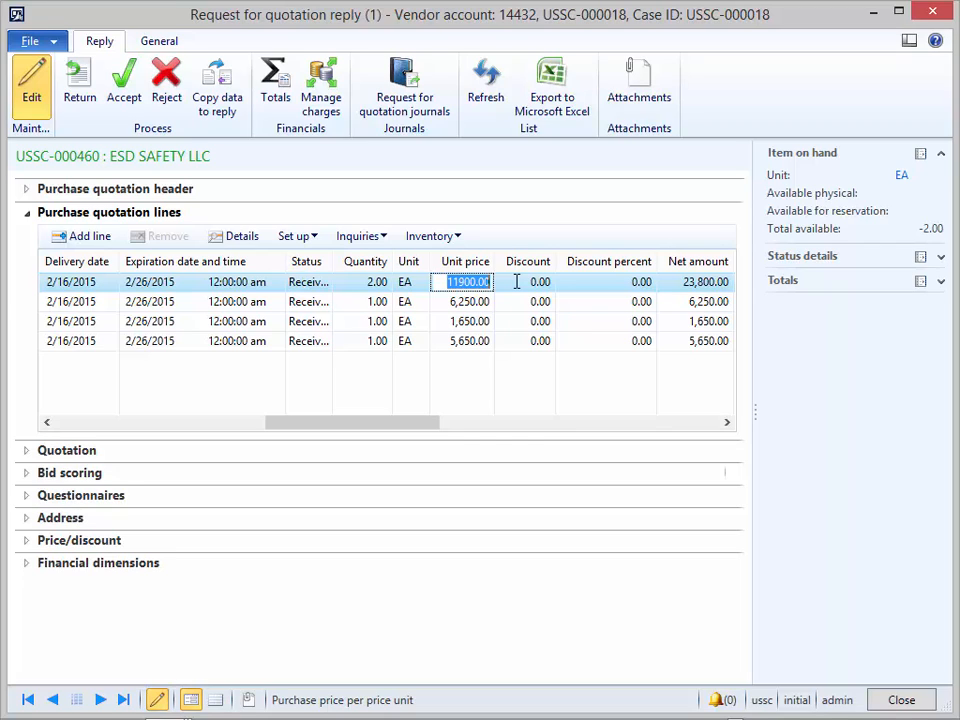
{"action": "type", "text": "1"}
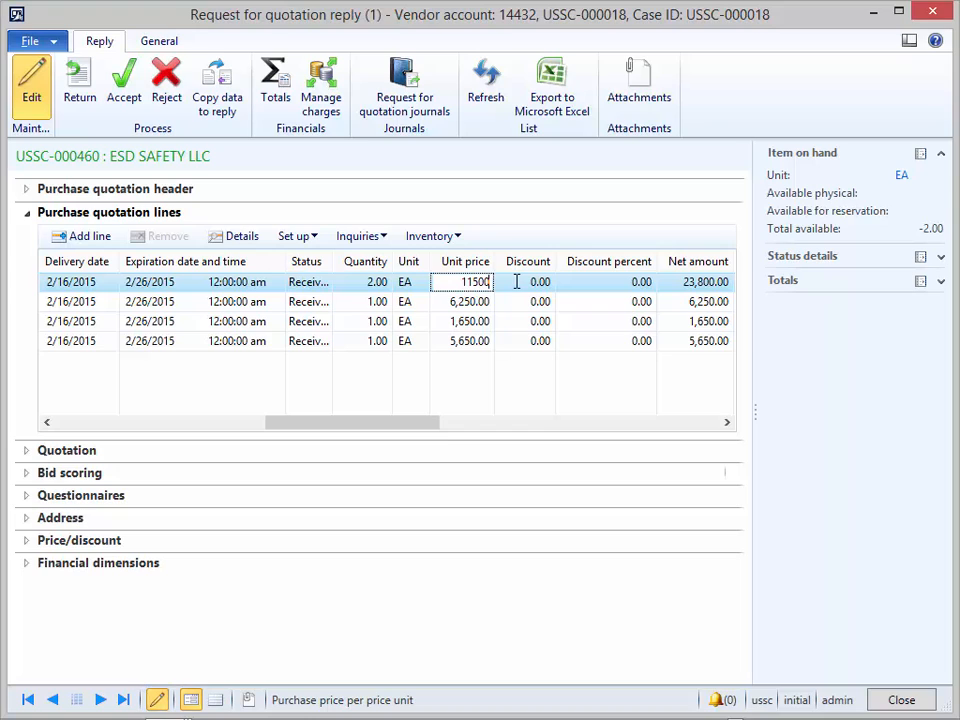
{"action": "type", "text": "1,500"}
{"action": "key", "text": "Tab"}
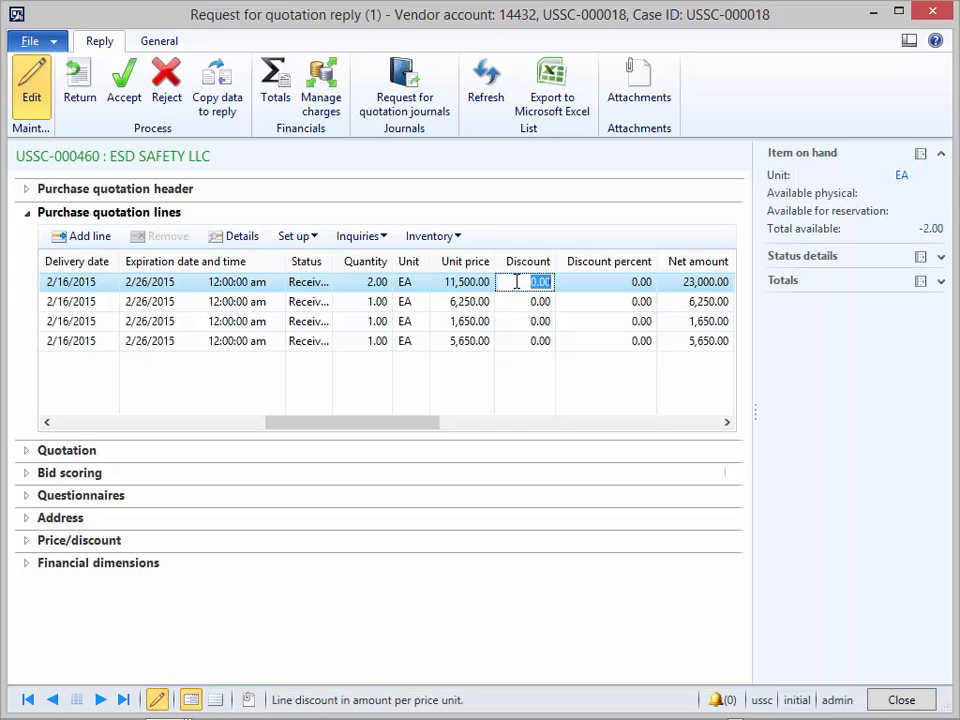
Step: Set the unit prices of the CNTRLLOOP, CNTRLLOOP-TERMKIT and HYDRALOOP reply lines to 6,000, 1,500 and 6,000
{"action": "key", "text": "Down"}
{"action": "key", "text": "shift+Tab"}
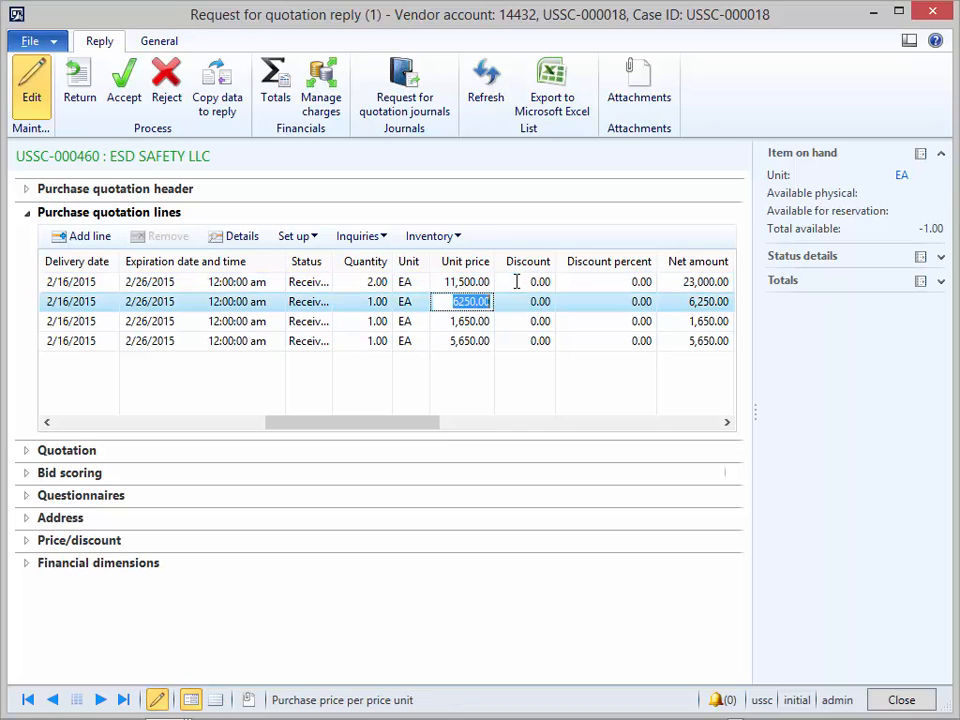
{"action": "type", "text": "6000"}
{"action": "key", "text": "Down"}
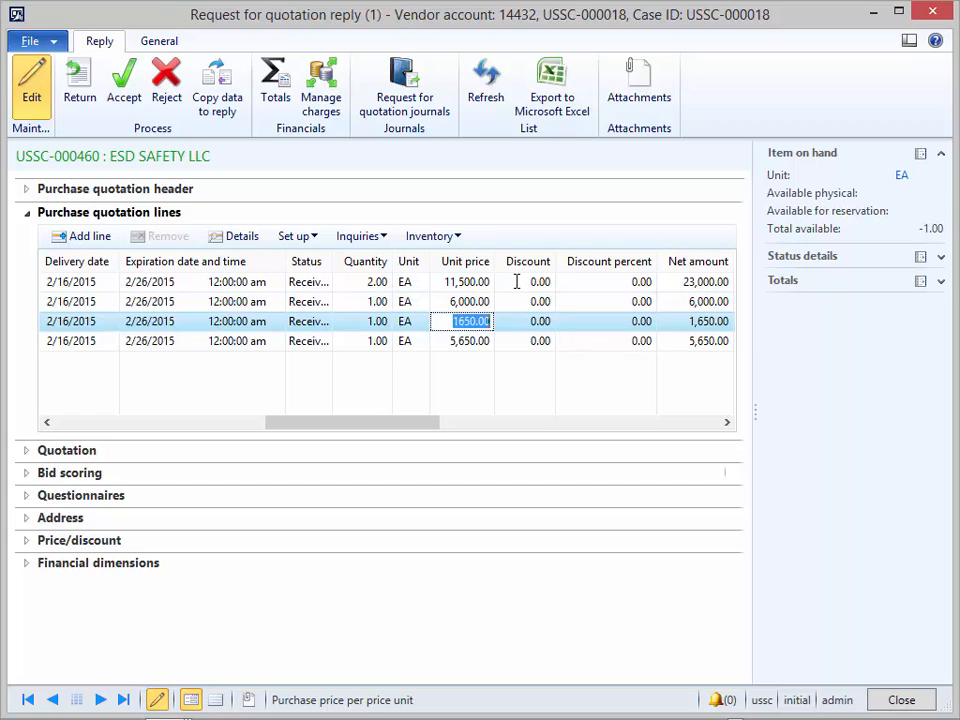
{"action": "type", "text": "1,"}
{"action": "type", "text": "500"}
{"action": "key", "text": "Down"}
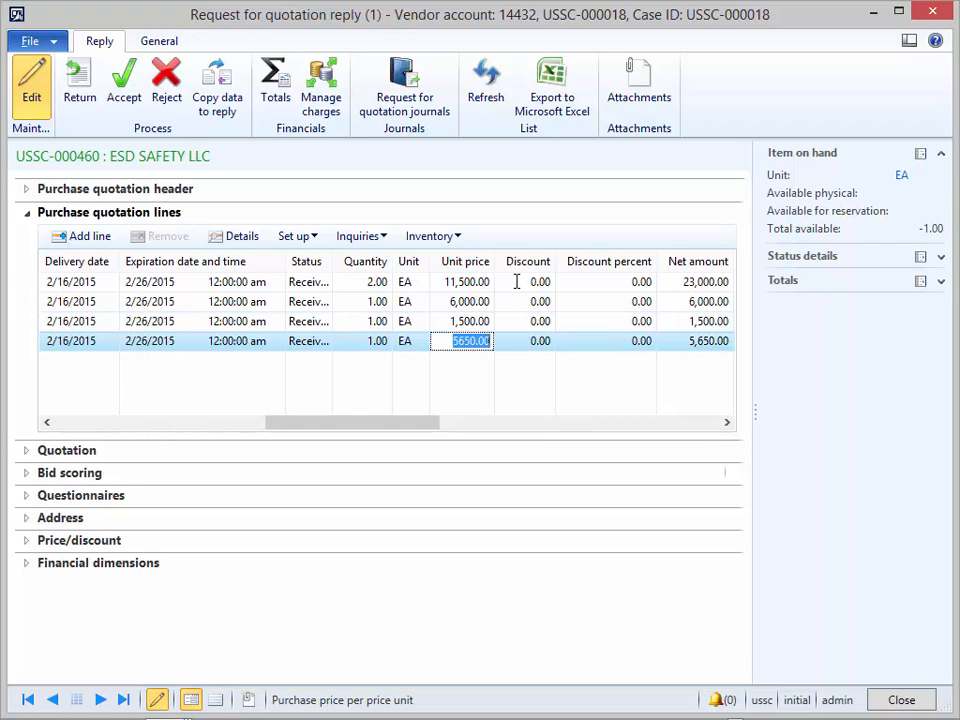
{"action": "type", "text": "6000"}
{"action": "key", "text": "Down"}
Step: Accept the ESD SAFETY LLC reply with all its lines, and close the reply and request for quotation forms
{"action": "left_click", "coordinate": [117, 90]}
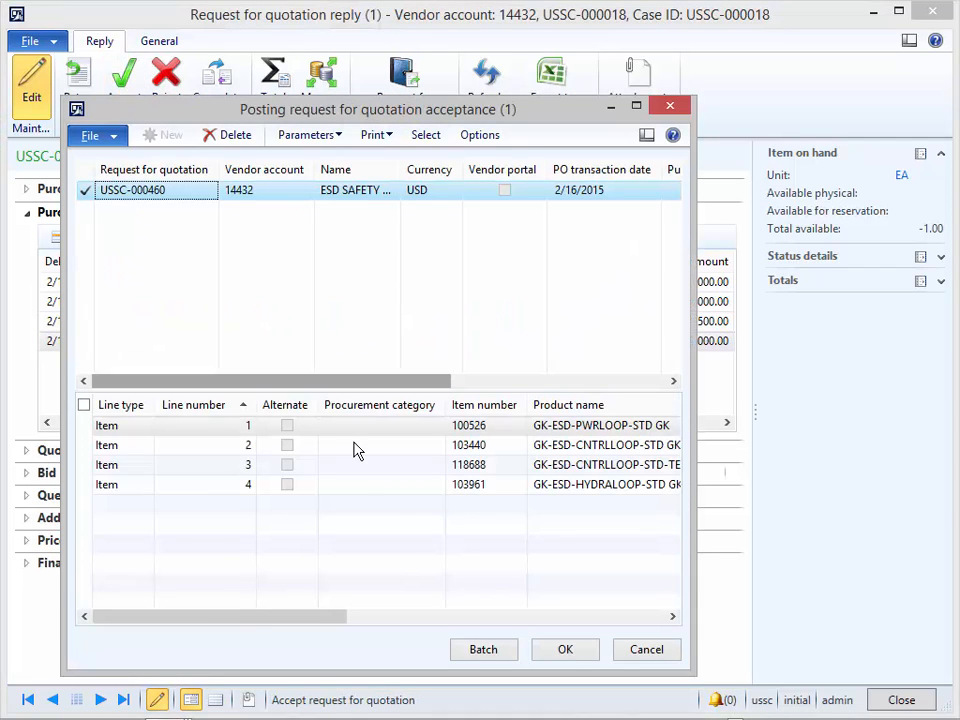
{"action": "left_click", "coordinate": [559, 646]}
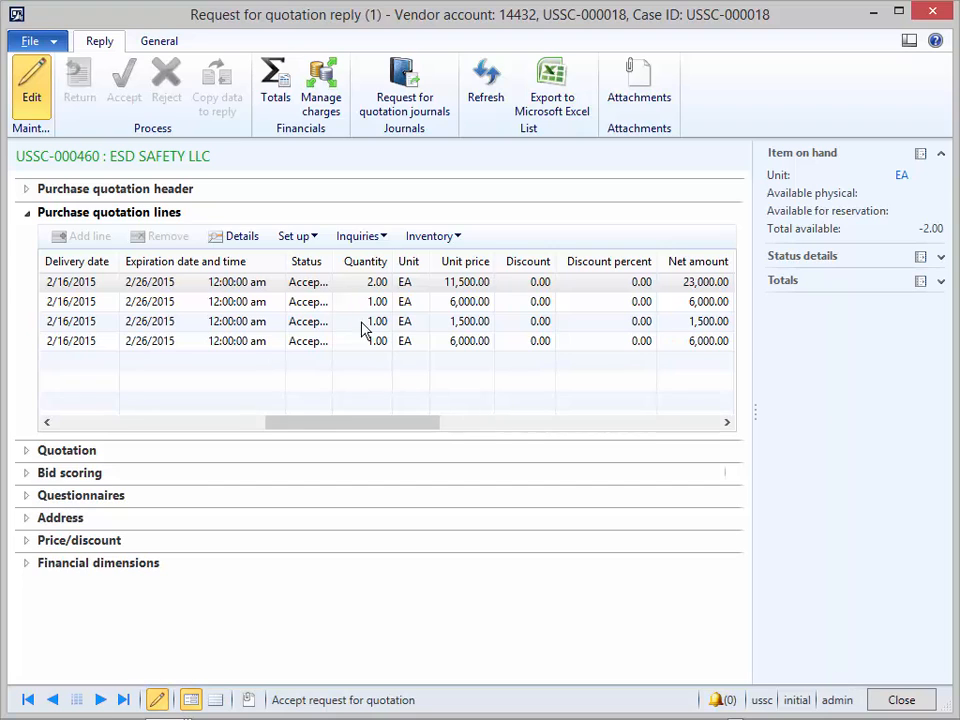
{"action": "left_click", "coordinate": [897, 699]}
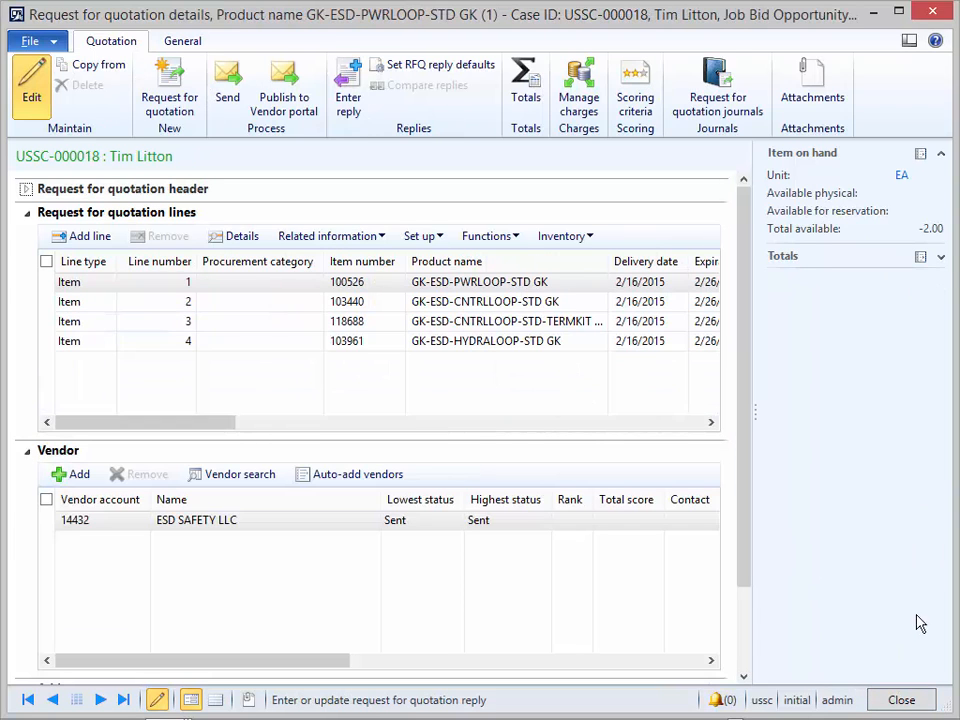
{"action": "left_click", "coordinate": [903, 702]}
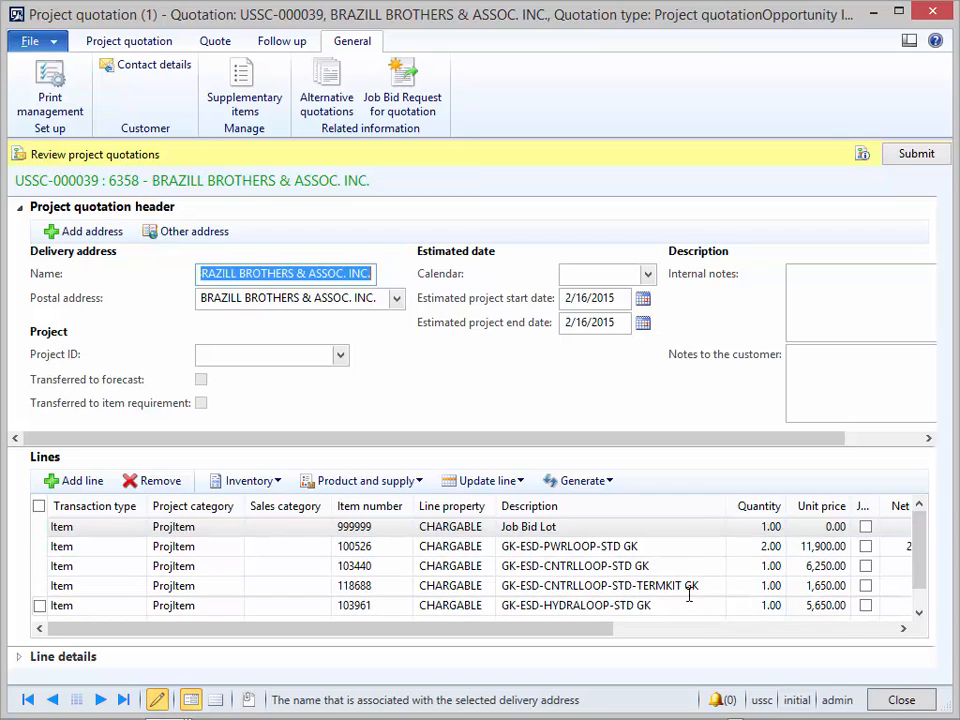
Step: Refresh the project quotation and check the unit prices and RFQ references of its lines
{"action": "key", "text": "F5"}
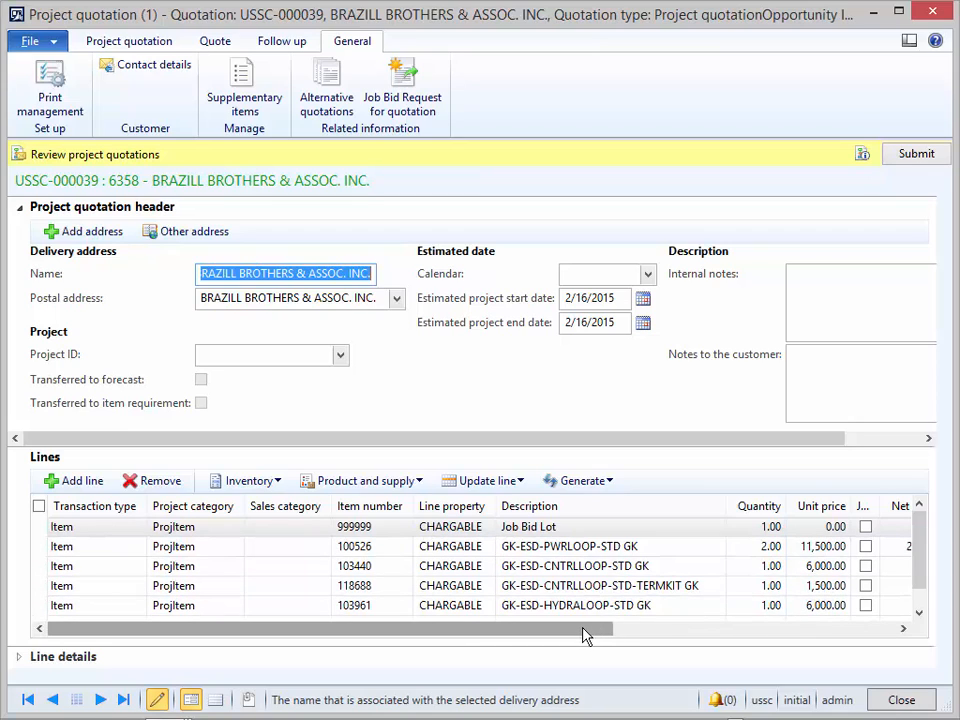
{"action": "left_click_drag", "start_coordinate": [585, 636], "coordinate": [739, 634]}
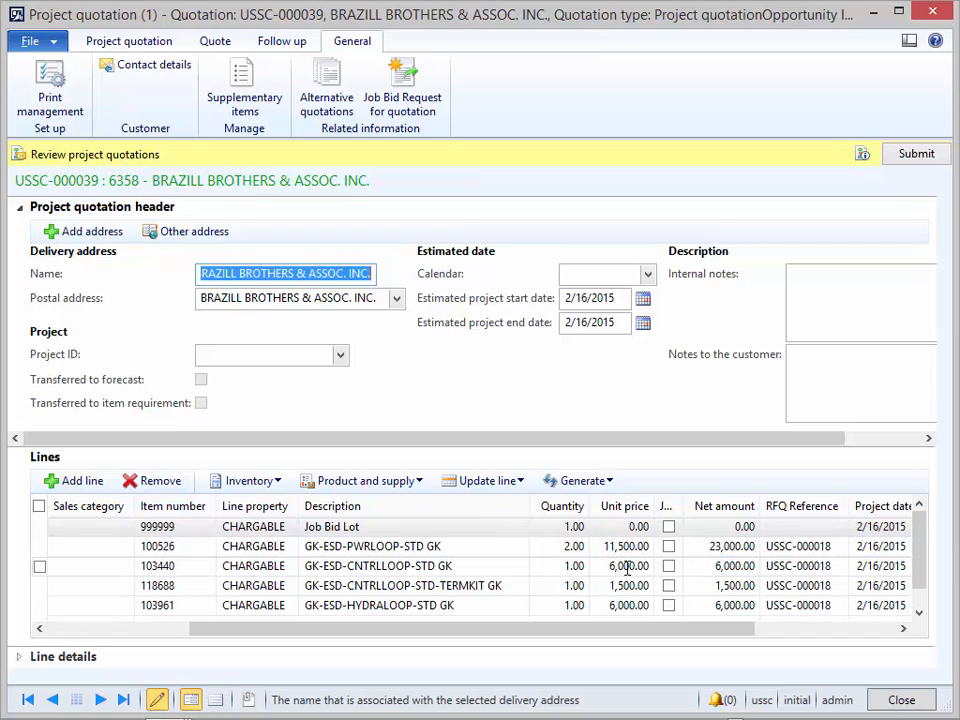
{"action": "right_click", "coordinate": [806, 556]}
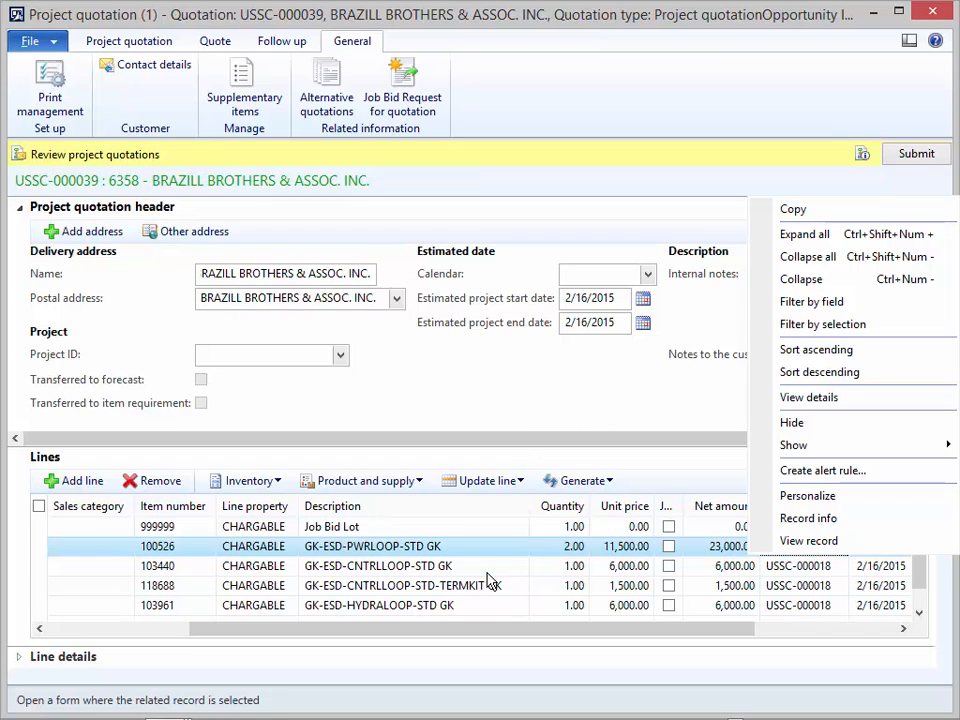
{"action": "left_click", "coordinate": [437, 549]}
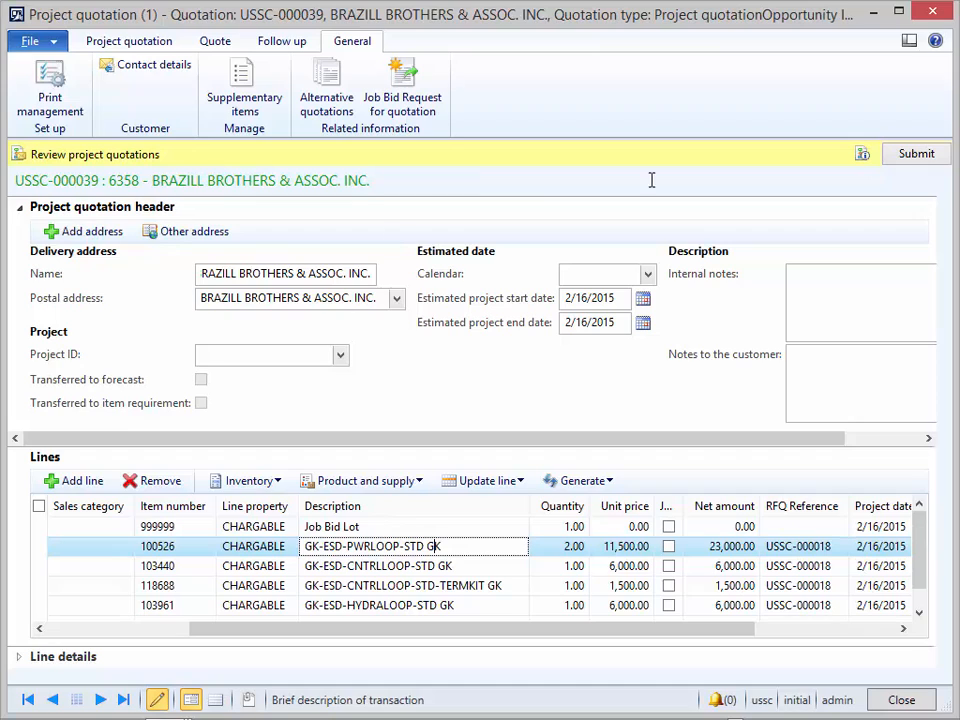
Step: Submit the project quotation for workflow review with the comment "Please Approve This" and refresh the form
{"action": "left_click", "coordinate": [915, 157]}
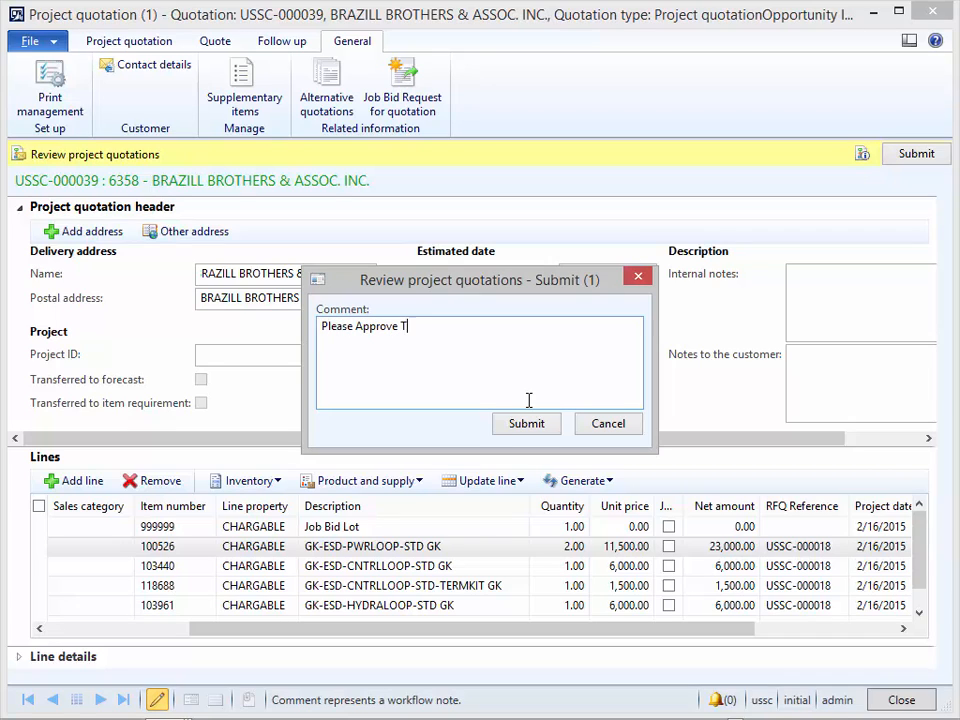
{"action": "type", "text": "Please Approve This"}
{"action": "left_click", "coordinate": [525, 423]}
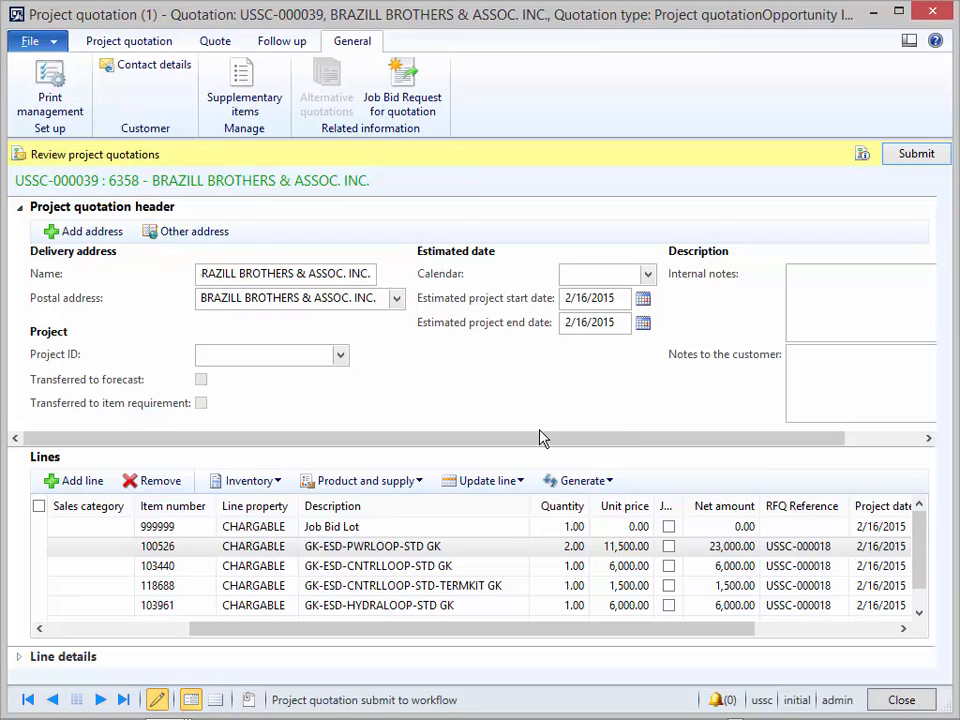
{"action": "left_click", "coordinate": [514, 390]}
{"action": "key", "text": "F5"}
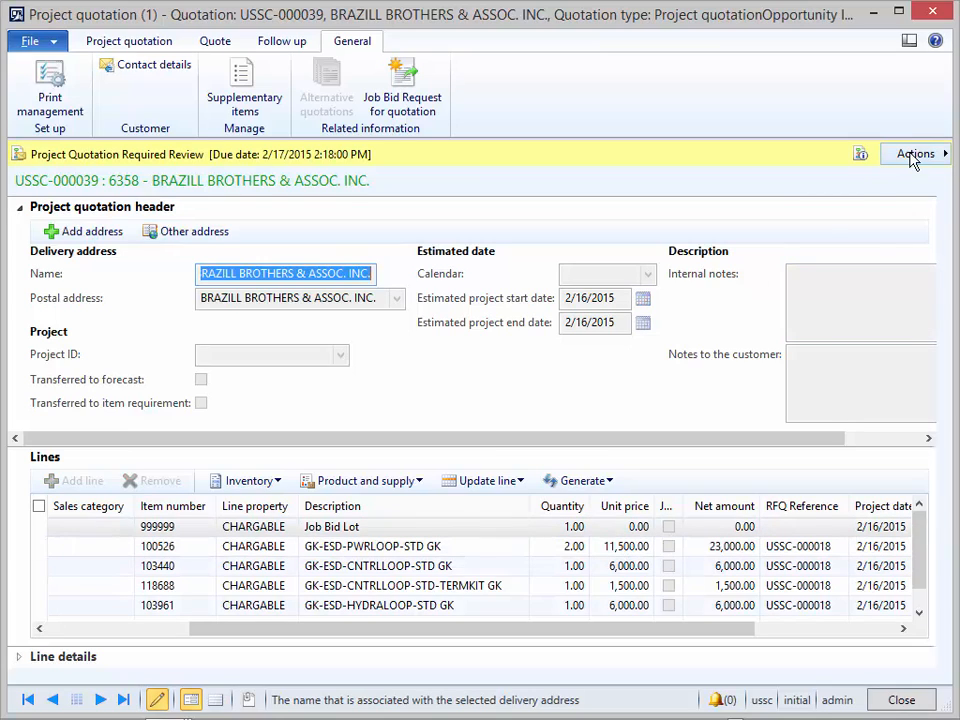
Step: Approve the project quotation's required review with the comment "Looks Good"
{"action": "left_click", "coordinate": [912, 156]}
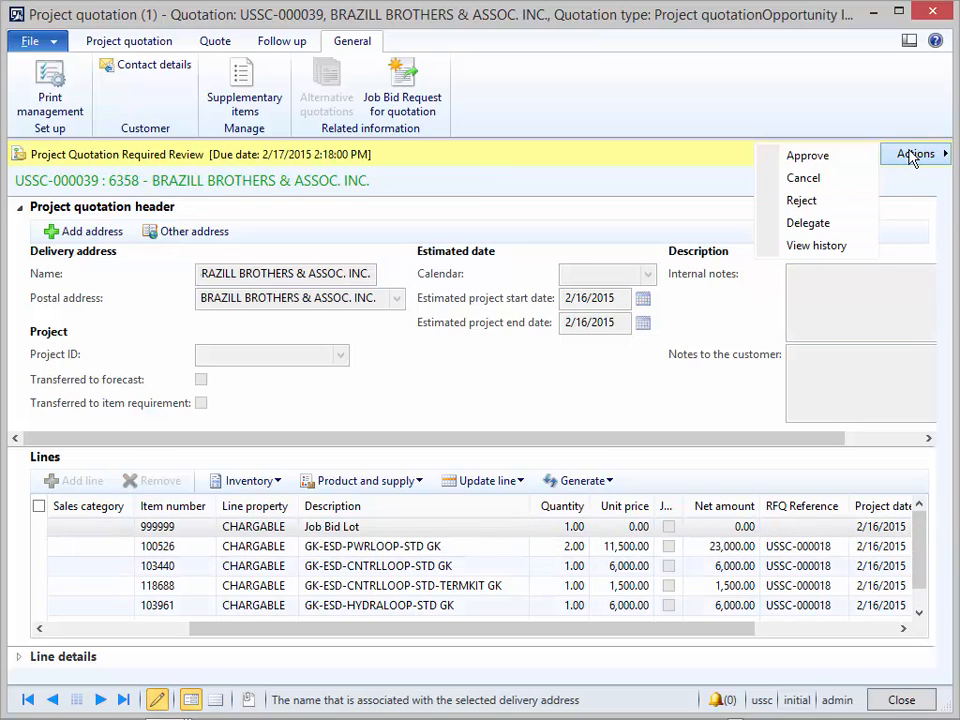
{"action": "left_click", "coordinate": [815, 163]}
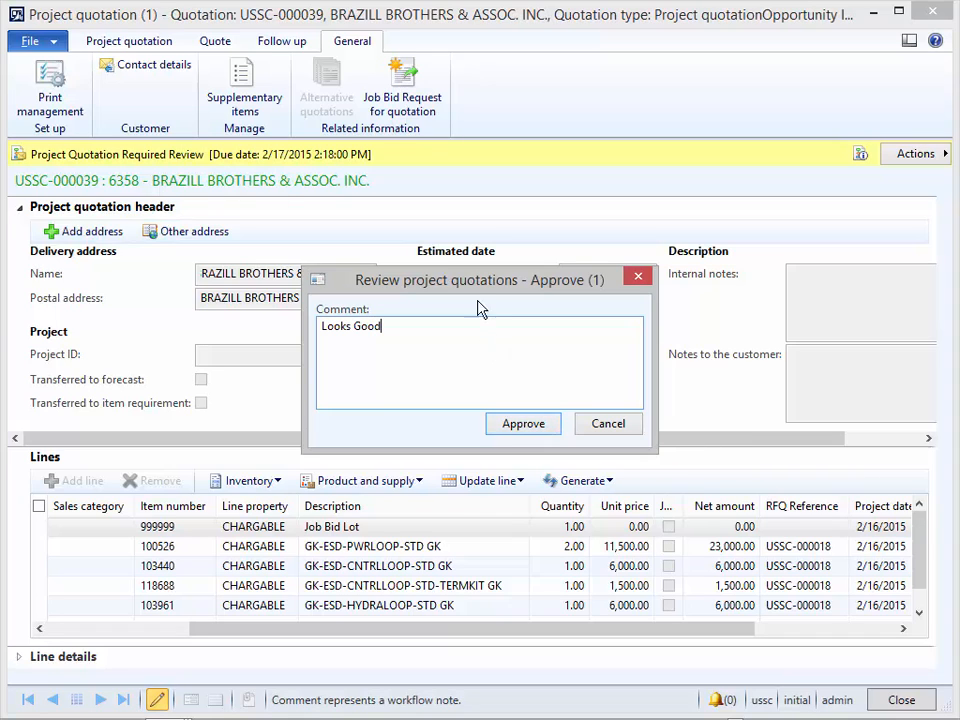
{"action": "left_click", "coordinate": [549, 428]}
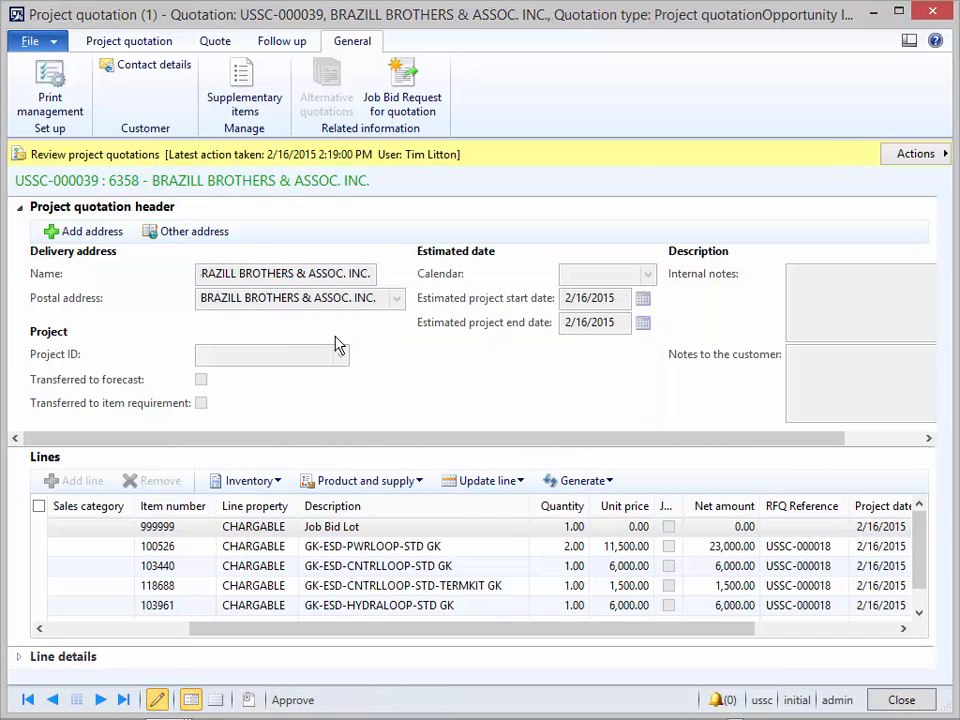
Step: Send the project quotation to the customer with printing enabled, and review and close the printed quotation
{"action": "left_click", "coordinate": [211, 44]}
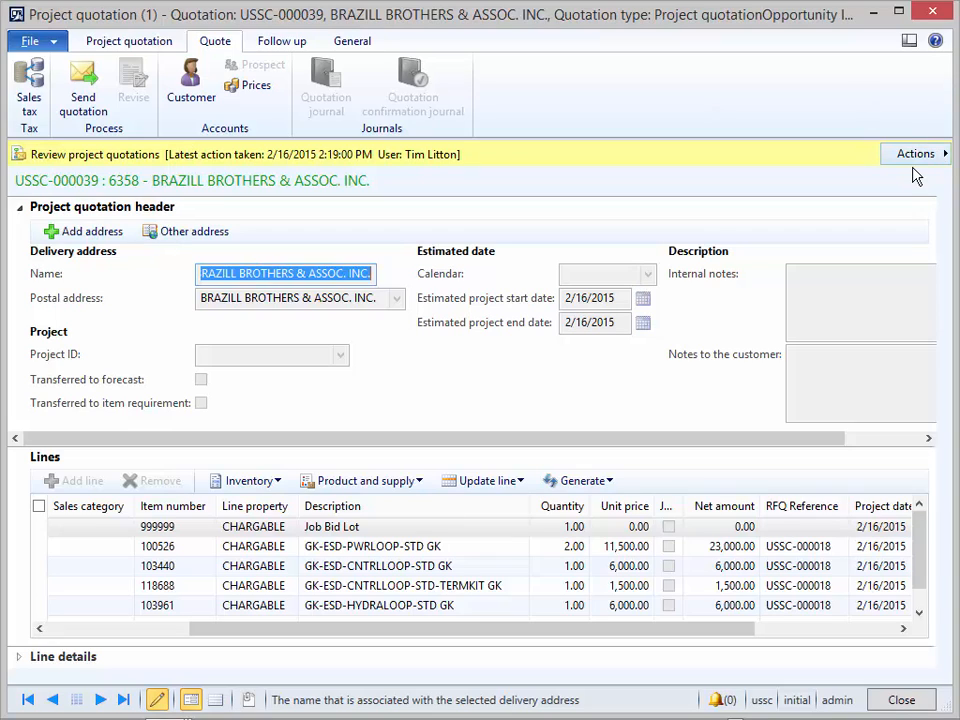
{"action": "left_click", "coordinate": [86, 78]}
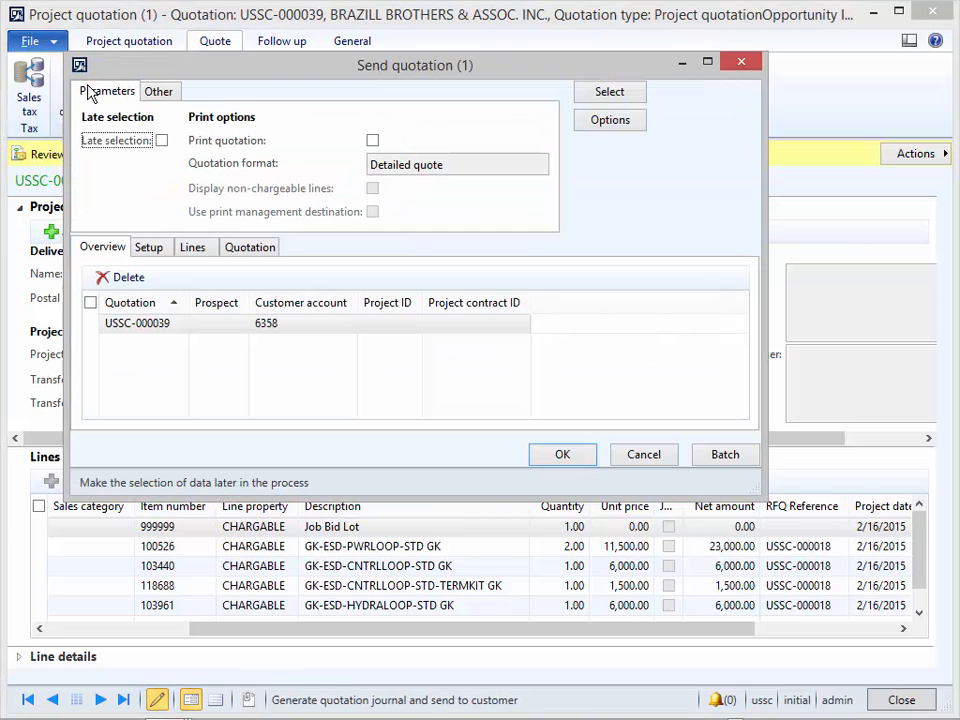
{"action": "left_click", "coordinate": [372, 140]}
{"action": "left_click", "coordinate": [557, 459]}
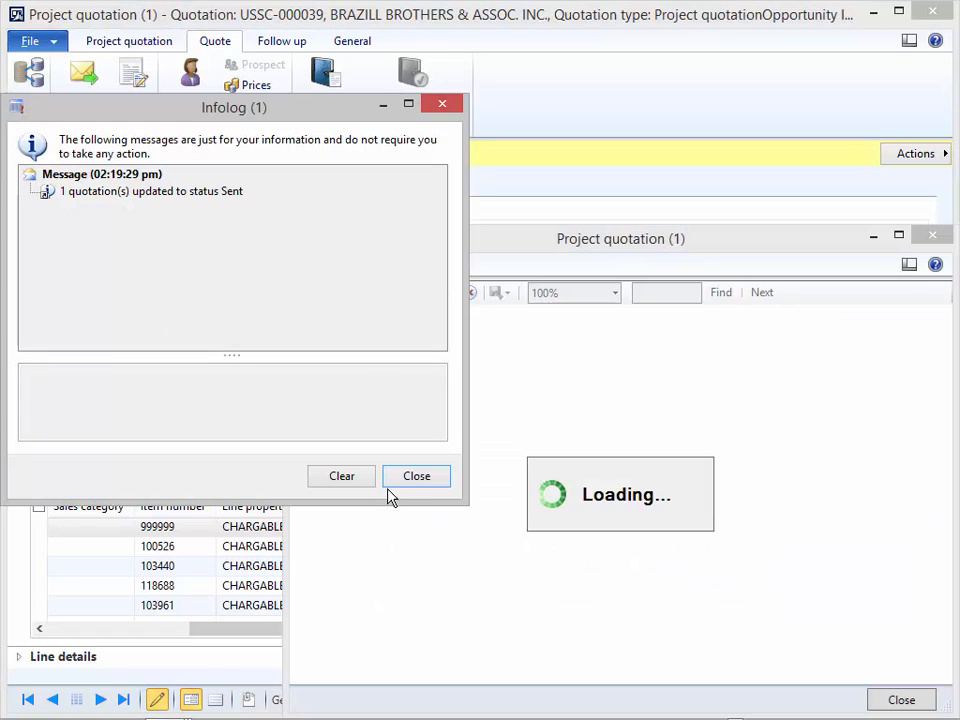
{"action": "left_click", "coordinate": [416, 476]}
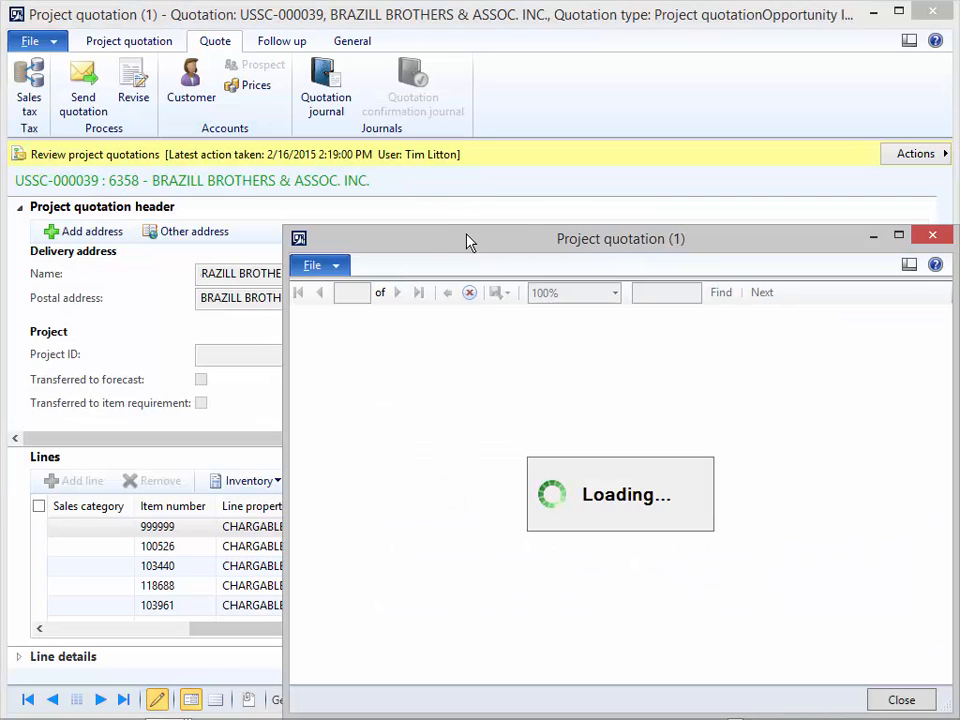
{"action": "left_click_drag", "start_coordinate": [499, 229], "coordinate": [500, 58]}
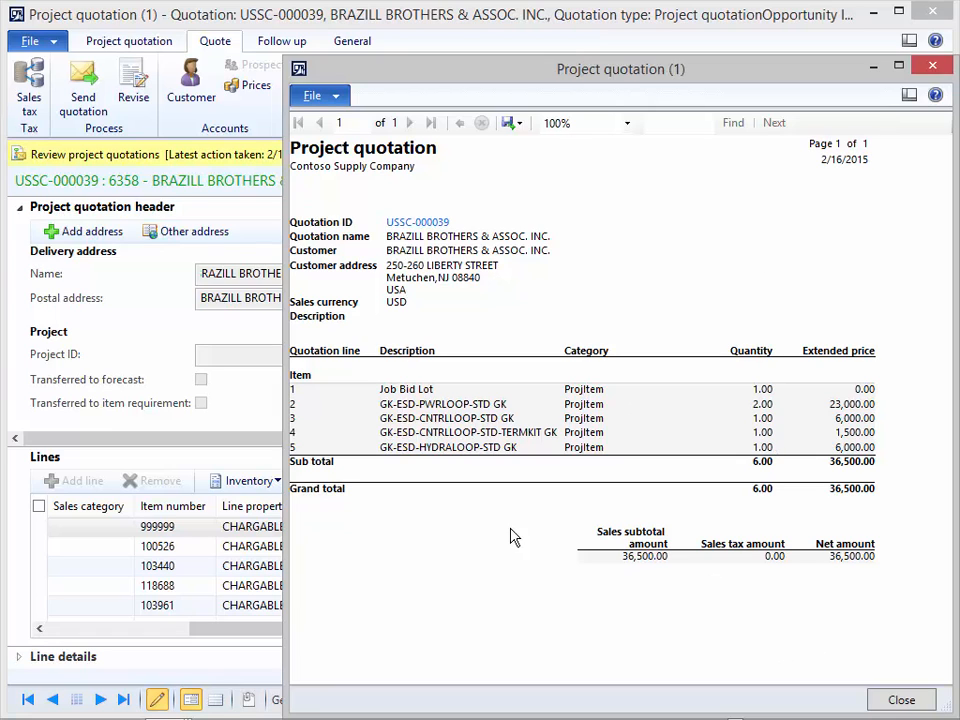
{"action": "left_click", "coordinate": [901, 700]}
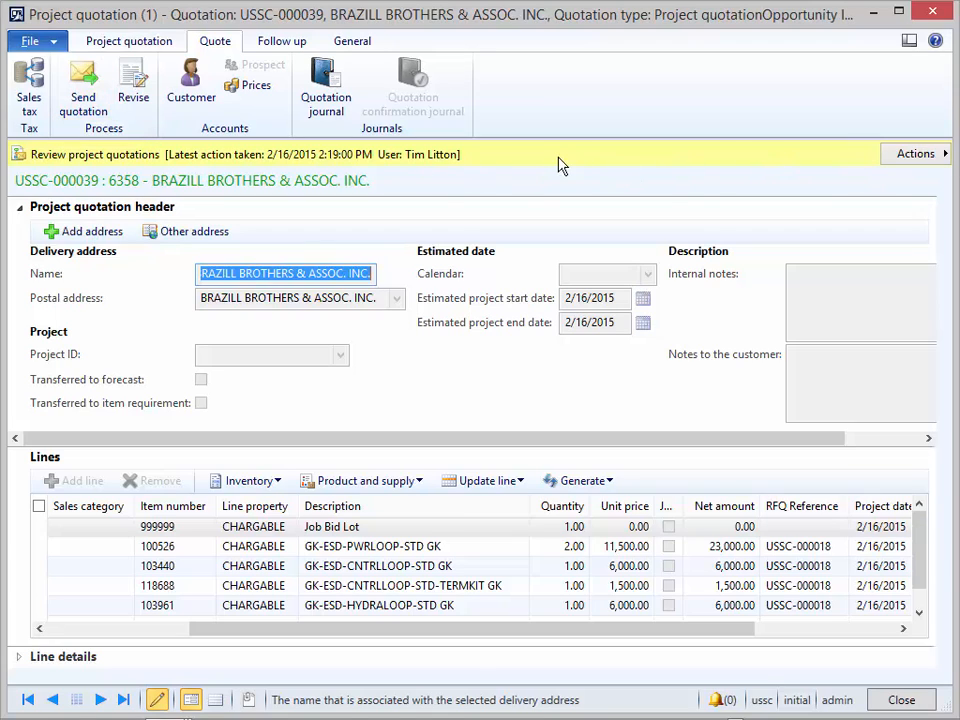
Step: Confirm the project quotation with reason PRICE and a printed confirmation
{"action": "left_click", "coordinate": [282, 46]}
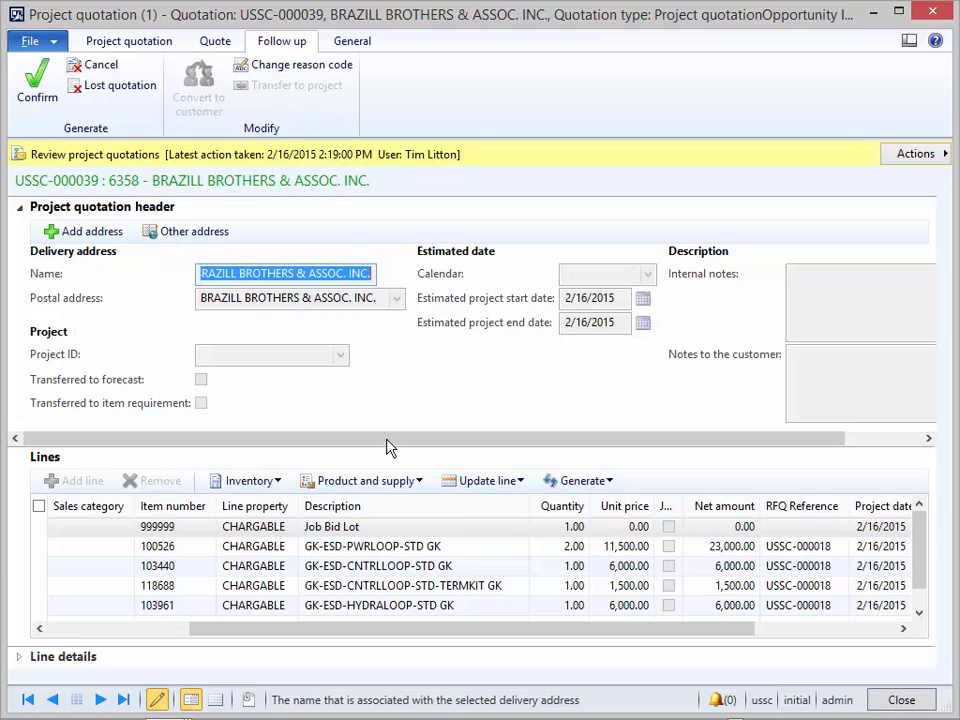
{"action": "left_click", "coordinate": [30, 76]}
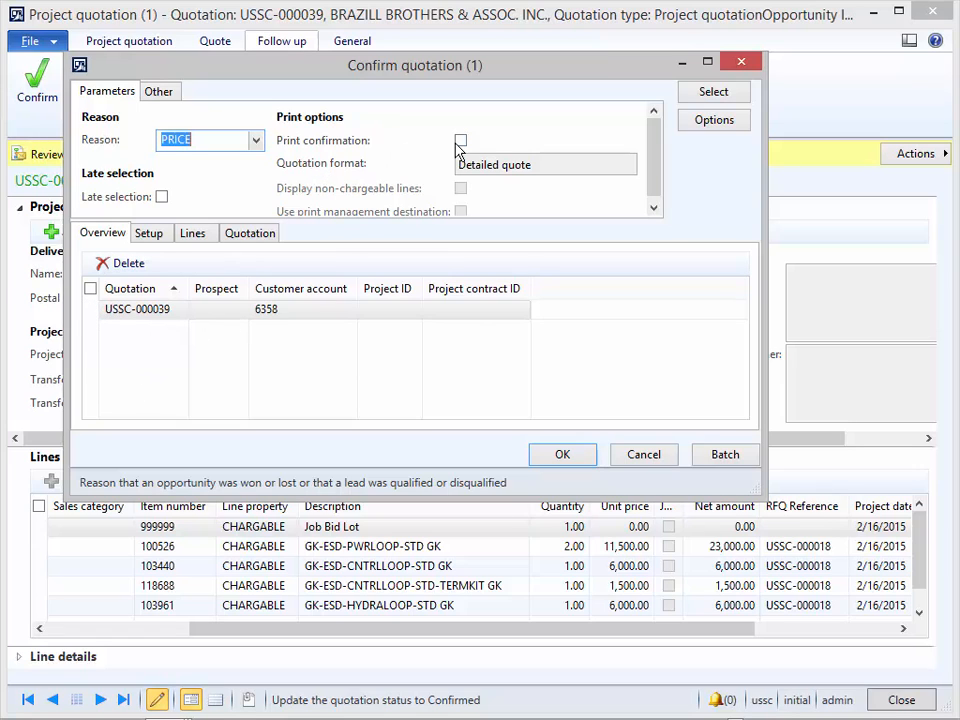
{"action": "left_click", "coordinate": [562, 454]}
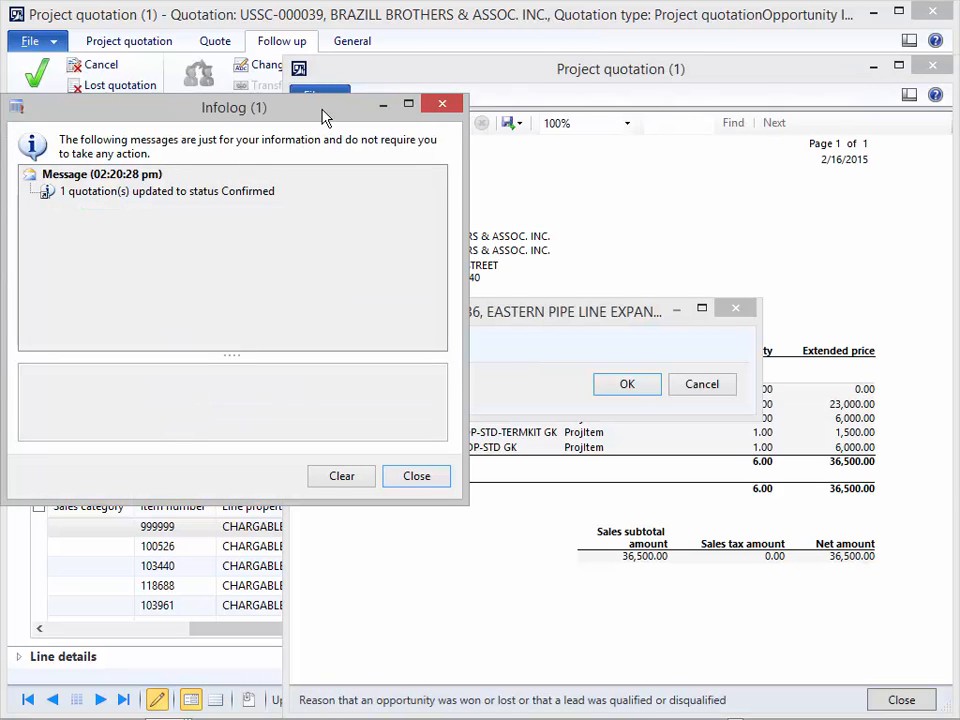
{"action": "left_click", "coordinate": [441, 103]}
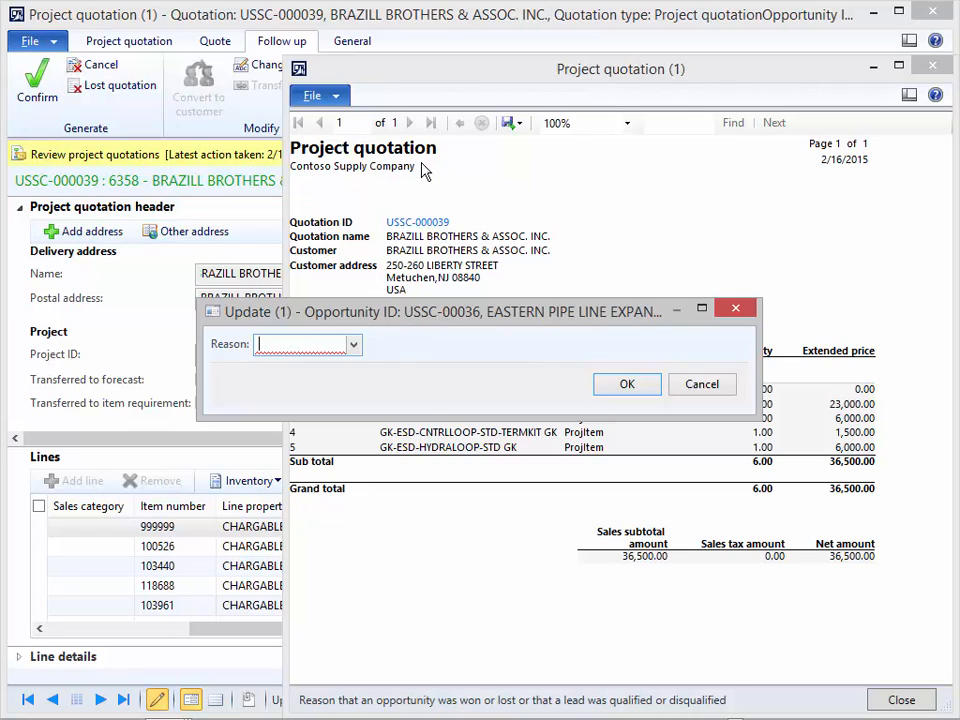
Step: Update the EASTERN PIPE LINE opportunity with reason PRICE and close the printed confirmation
{"action": "left_click", "coordinate": [353, 352]}
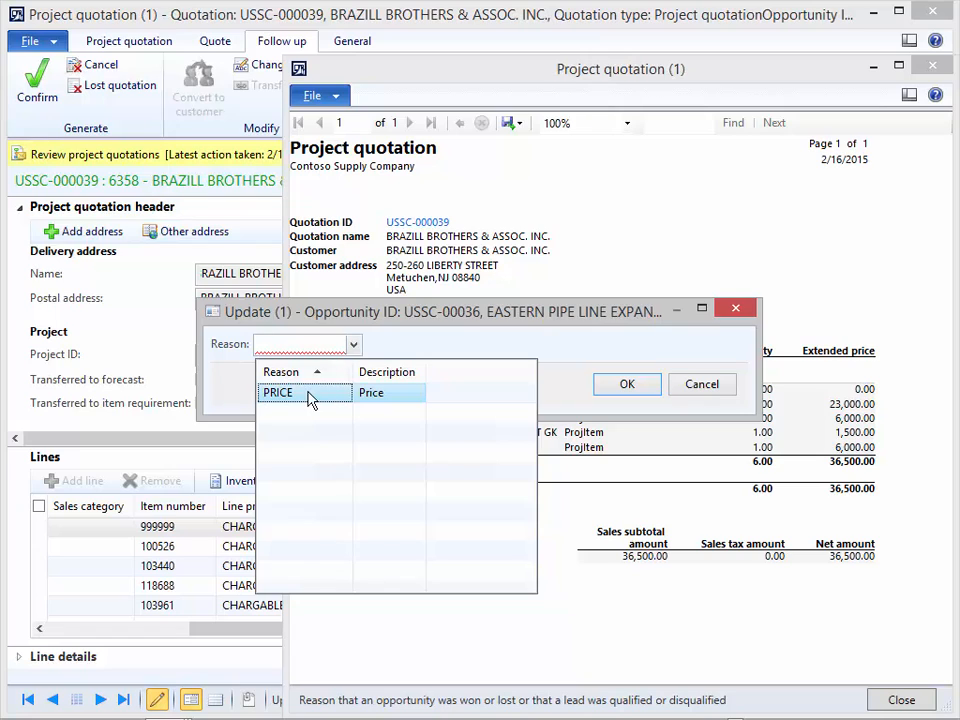
{"action": "right_click", "coordinate": [311, 399]}
{"action": "left_click", "coordinate": [311, 399]}
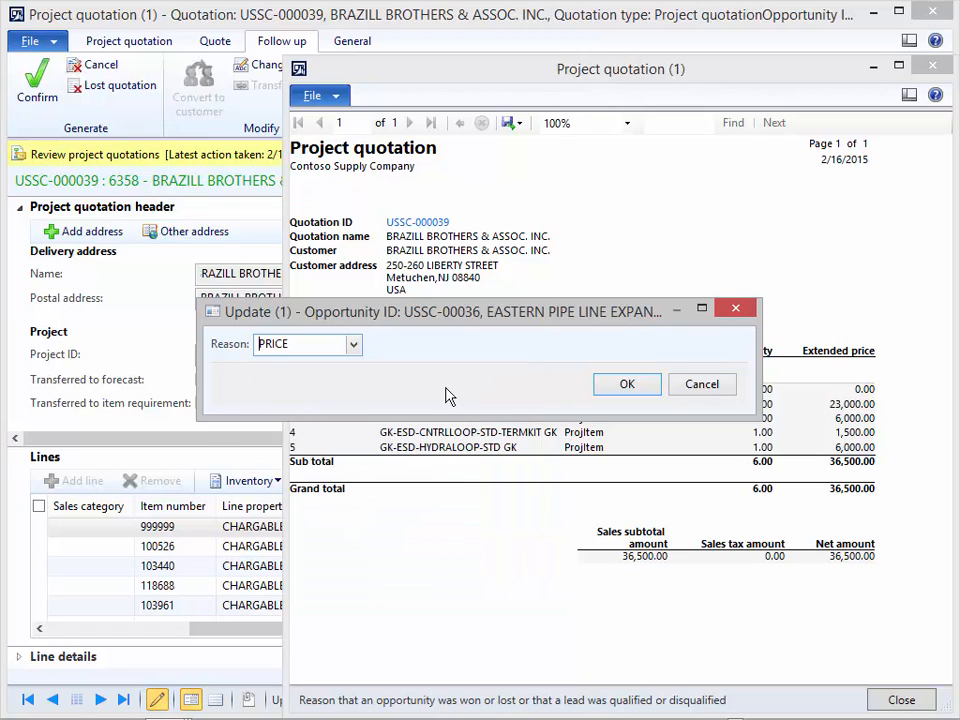
{"action": "left_click", "coordinate": [628, 387]}
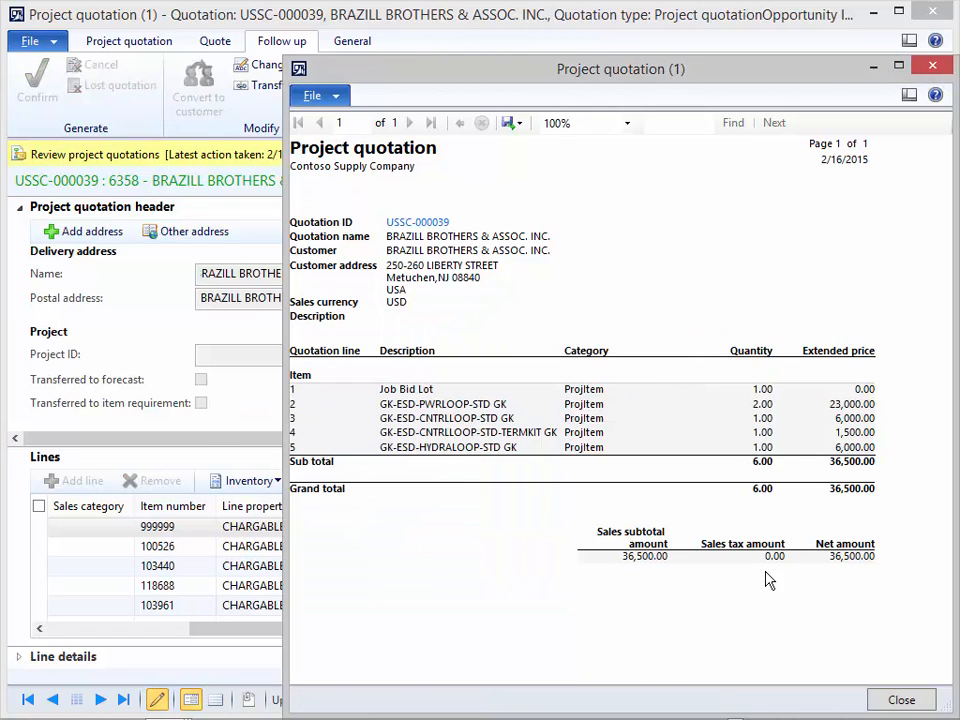
{"action": "left_click", "coordinate": [895, 699]}
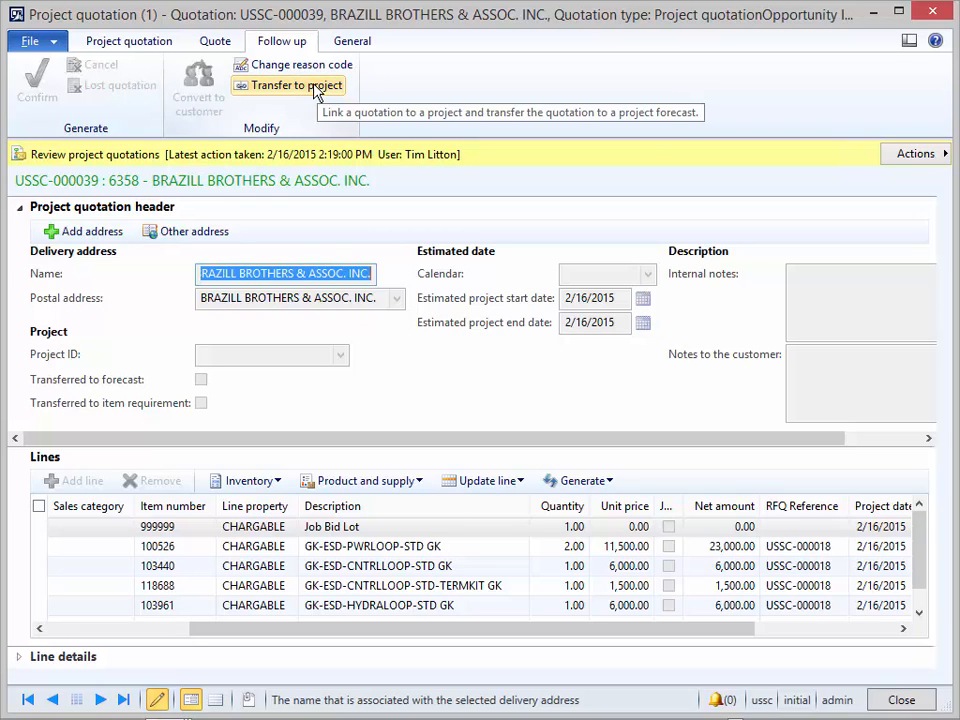
{"action": "left_click", "coordinate": [340, 568]}
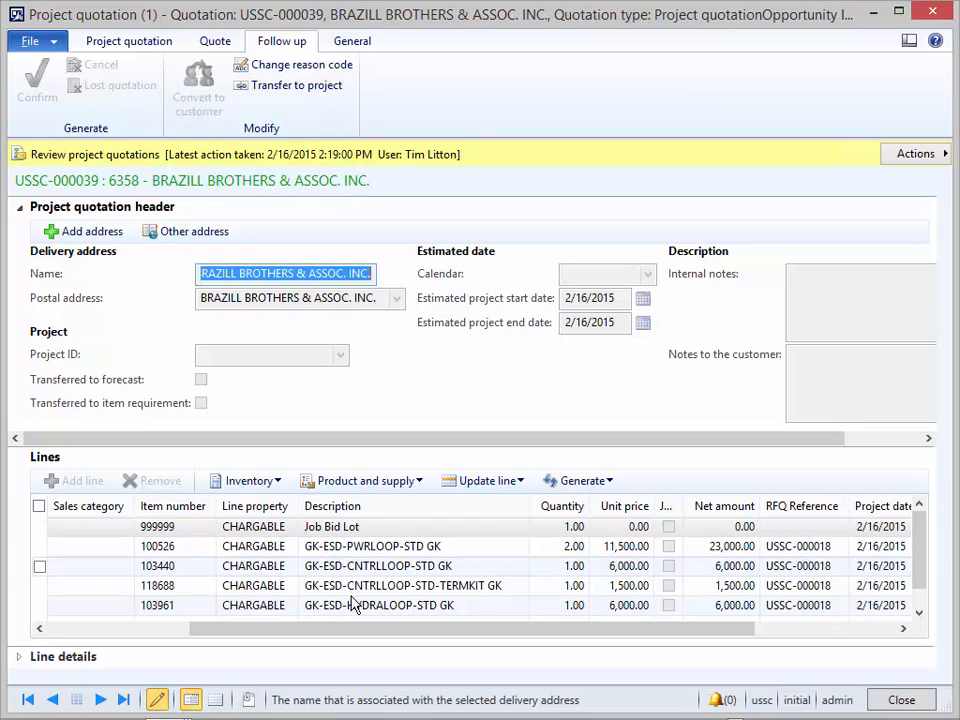
{"action": "left_click", "coordinate": [334, 605]}
{"action": "key", "text": "Up"}
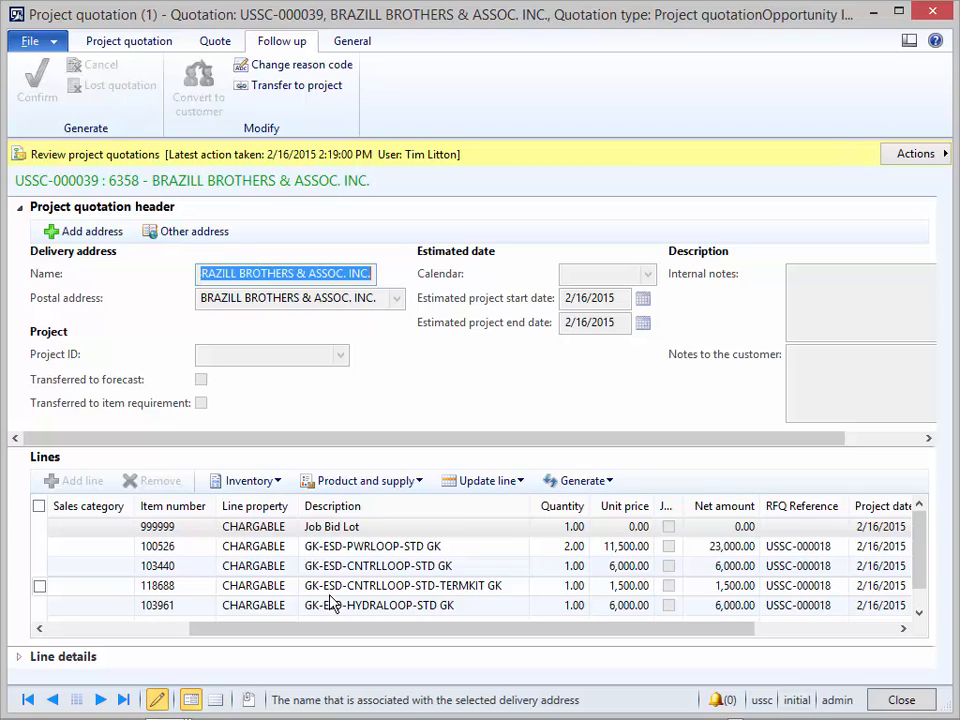
{"action": "left_click", "coordinate": [394, 548]}
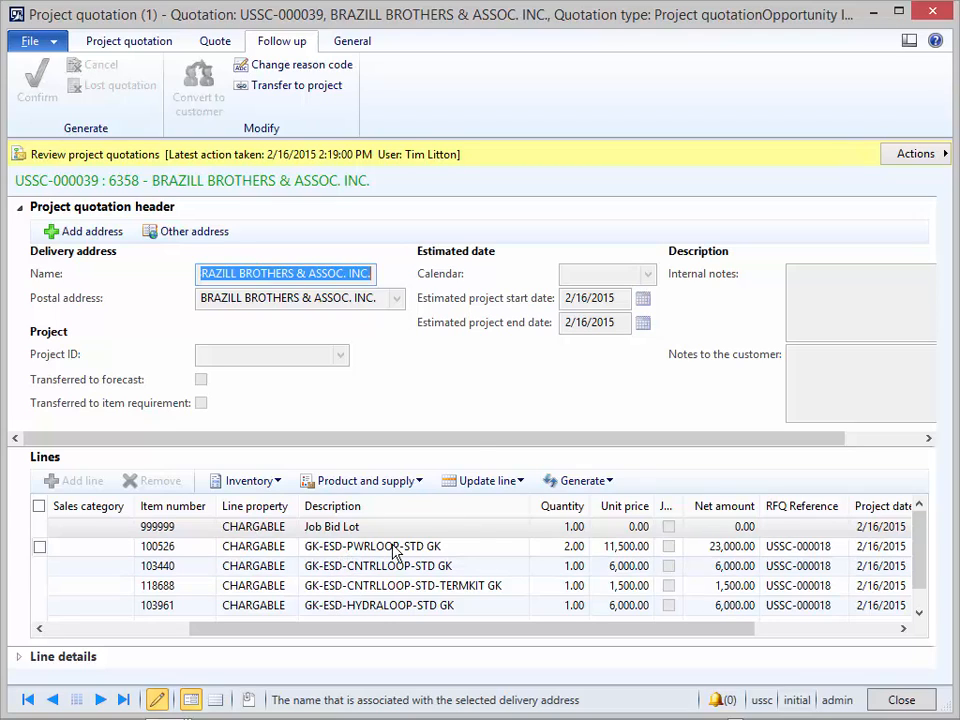